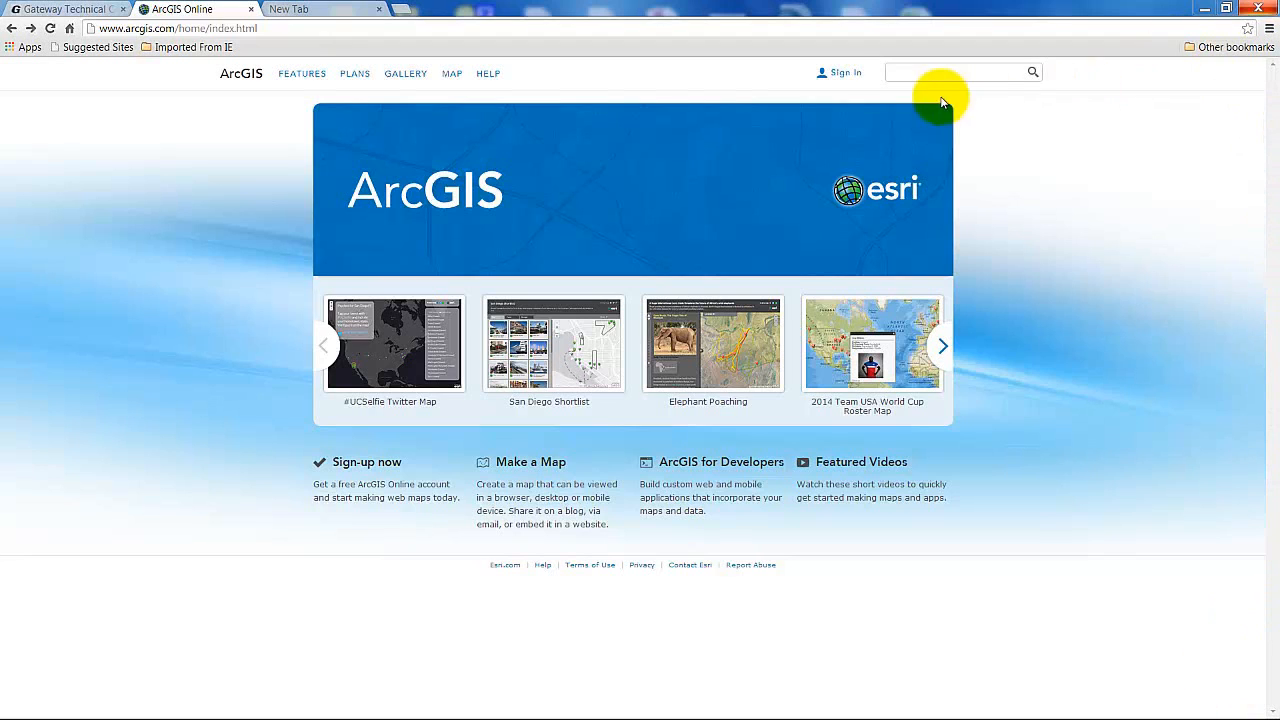
# Open the Sign In page from the ArcGIS Online home page header.
pyautogui.click(840, 72)
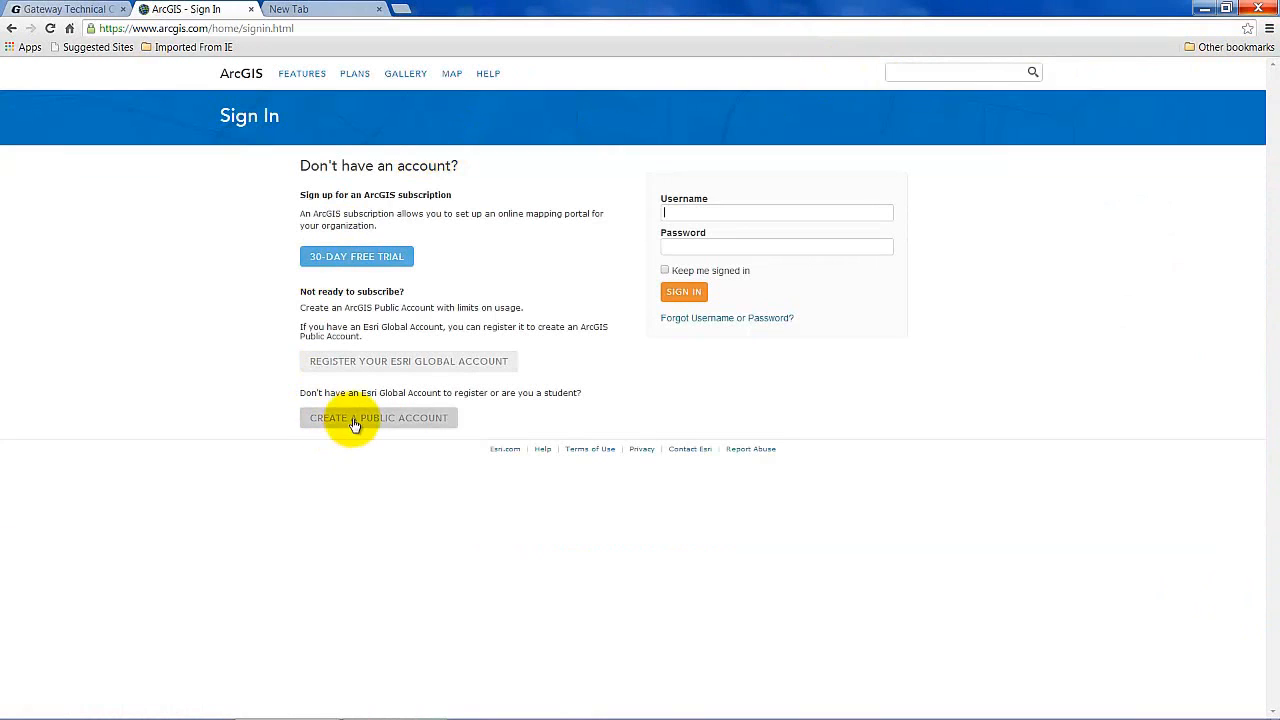
# Sign in with the saved username and autofilled password, then check the account menu.
pyautogui.click(714, 213)
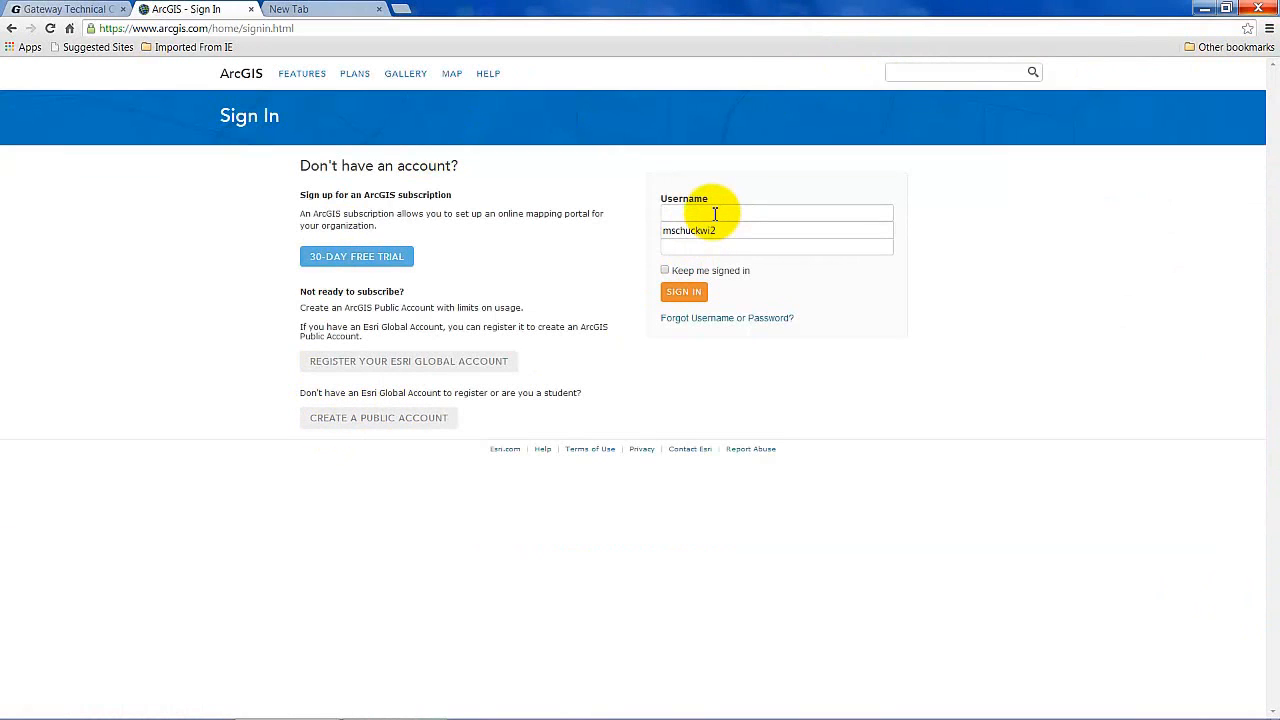
pyautogui.click(714, 235)
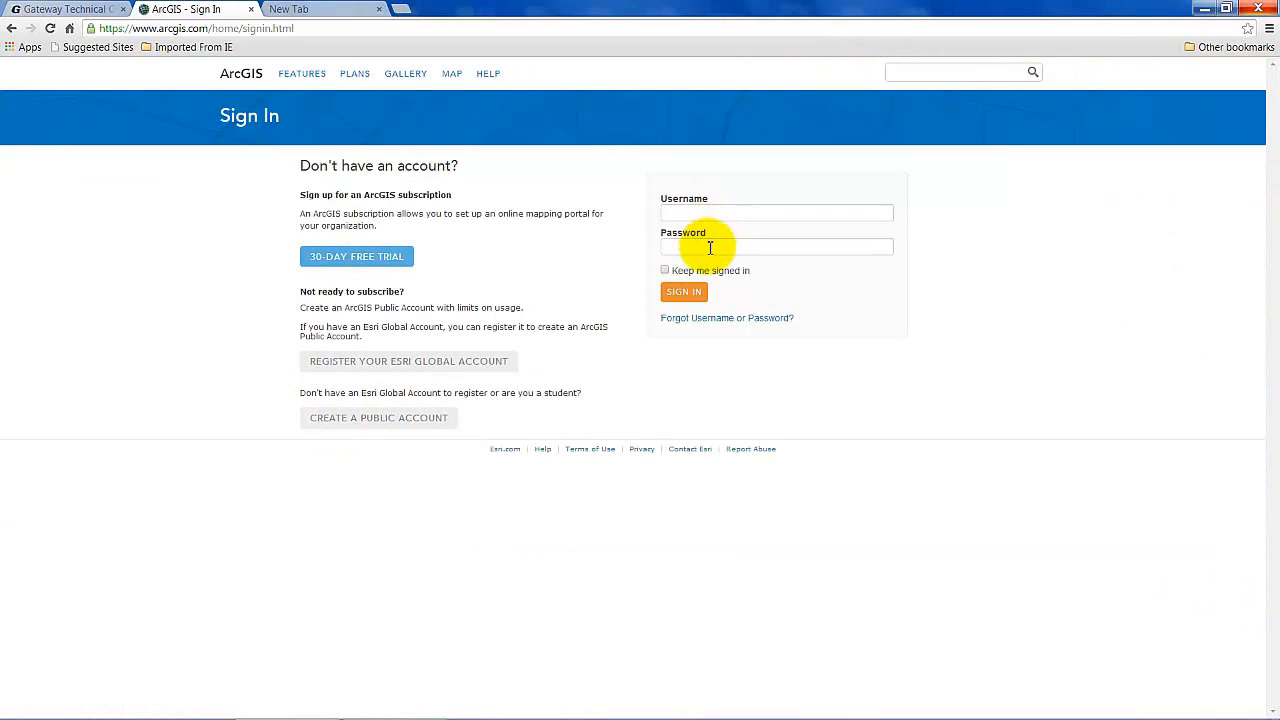
pyautogui.click(716, 212)
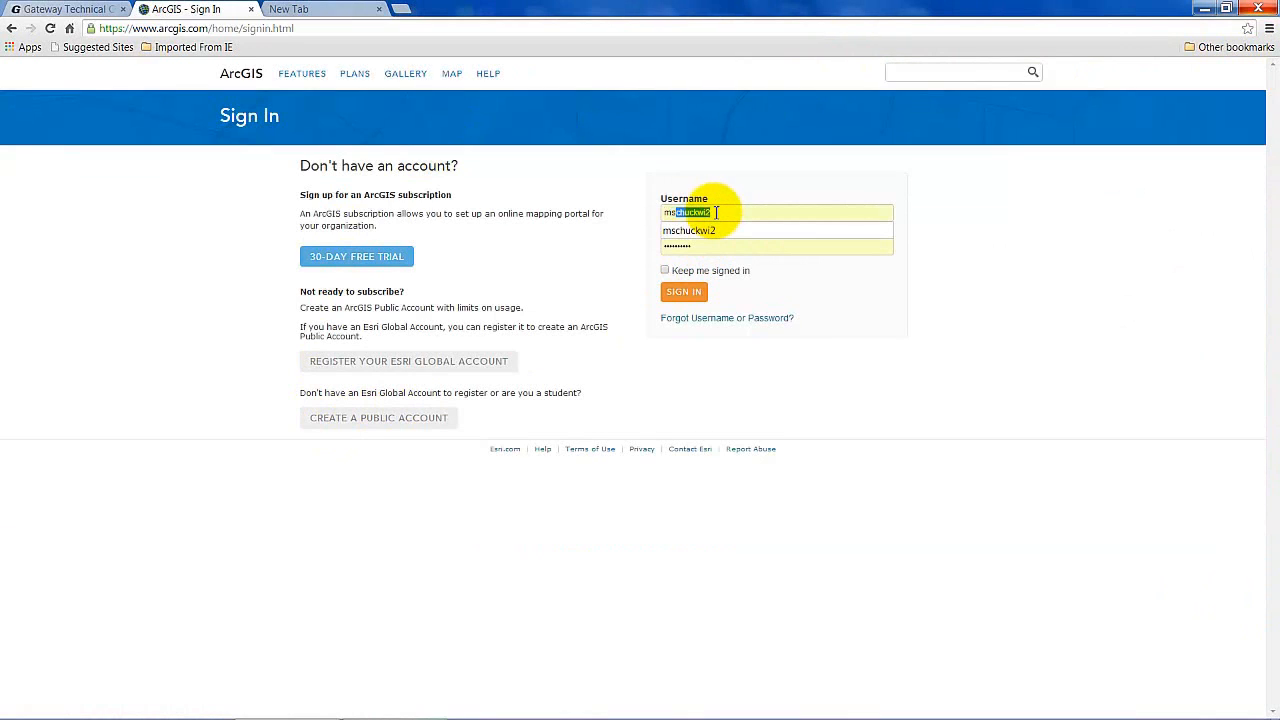
pyautogui.click(722, 231)
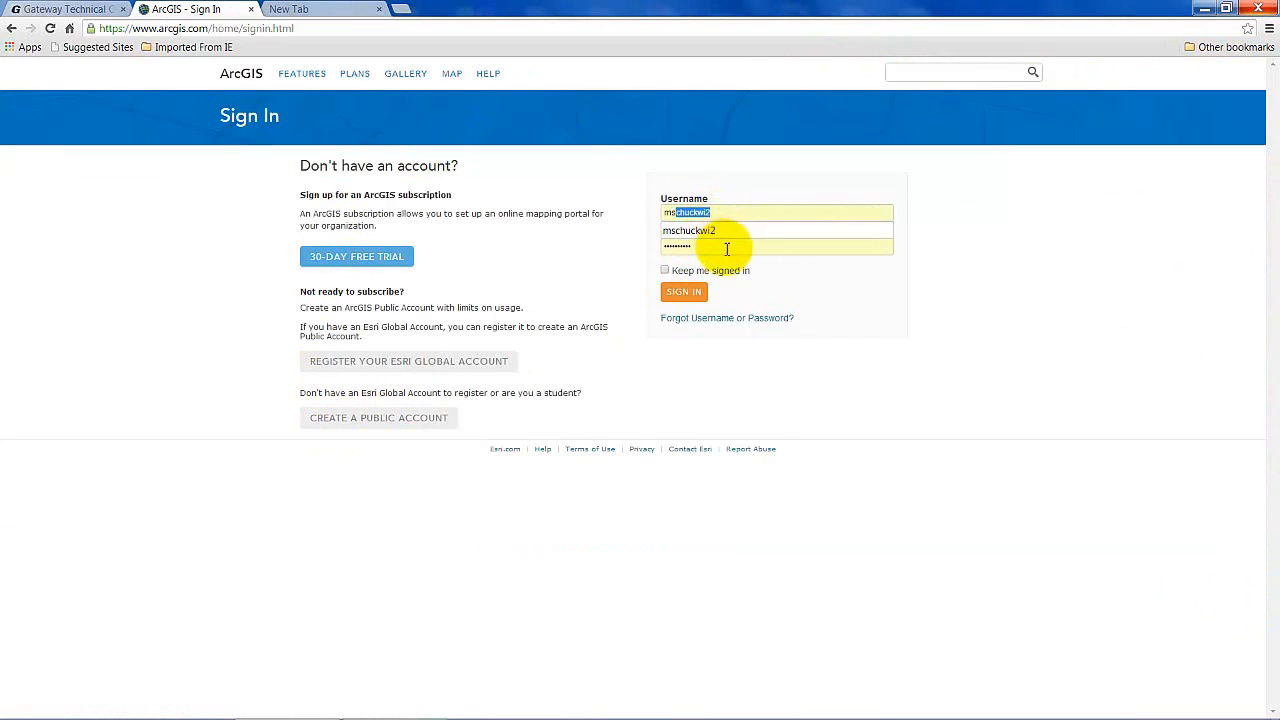
pyautogui.click(684, 298)
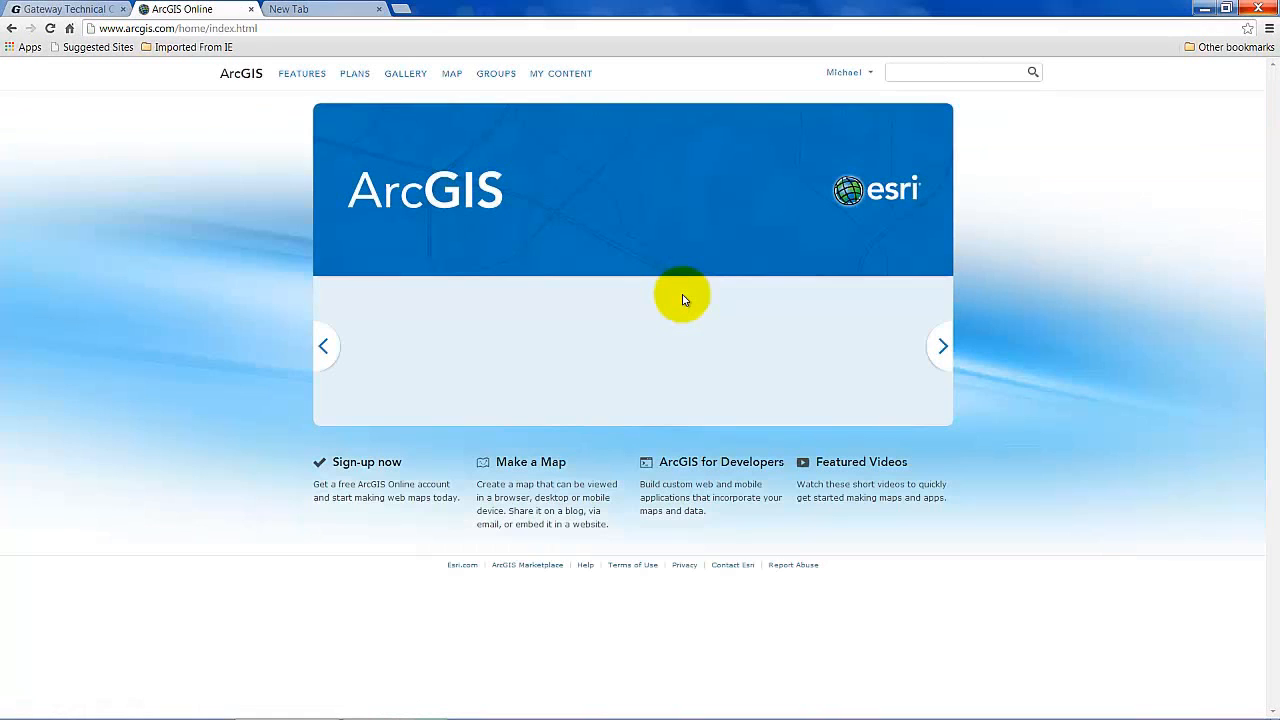
pyautogui.click(843, 72)
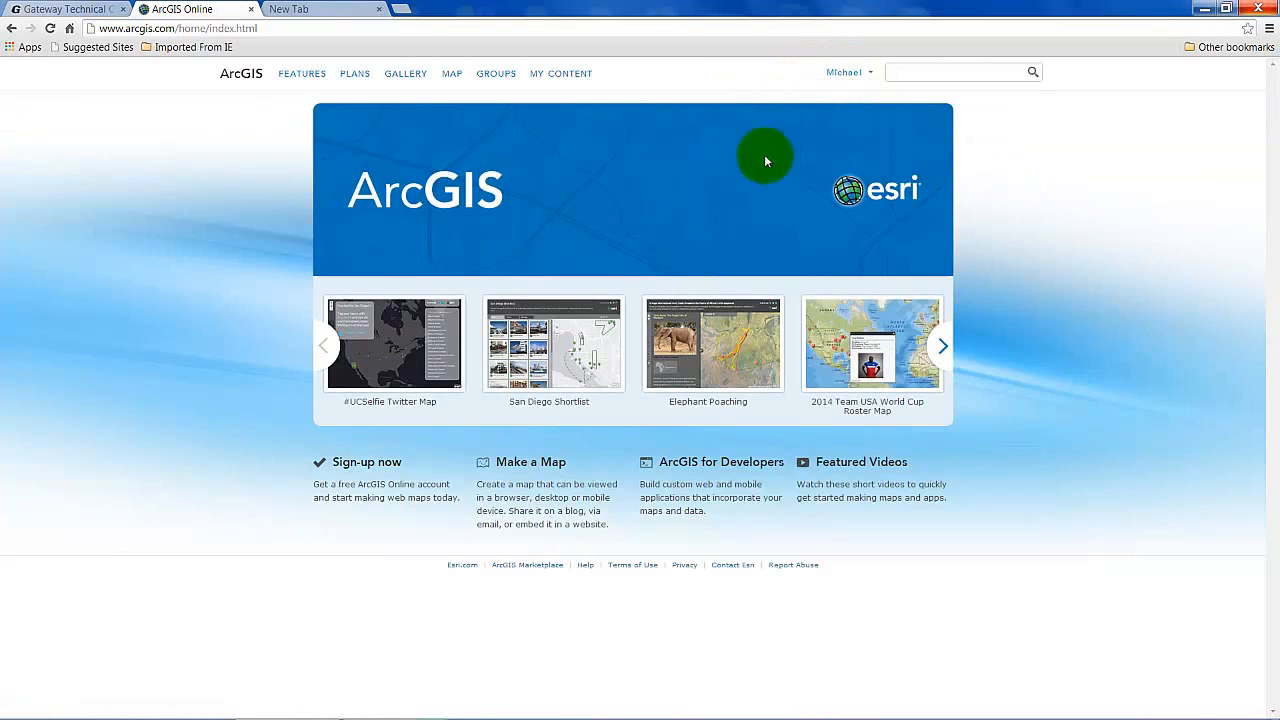
# Create a new map in Map Viewer and switch its basemap to Topographic.
pyautogui.click(455, 76)
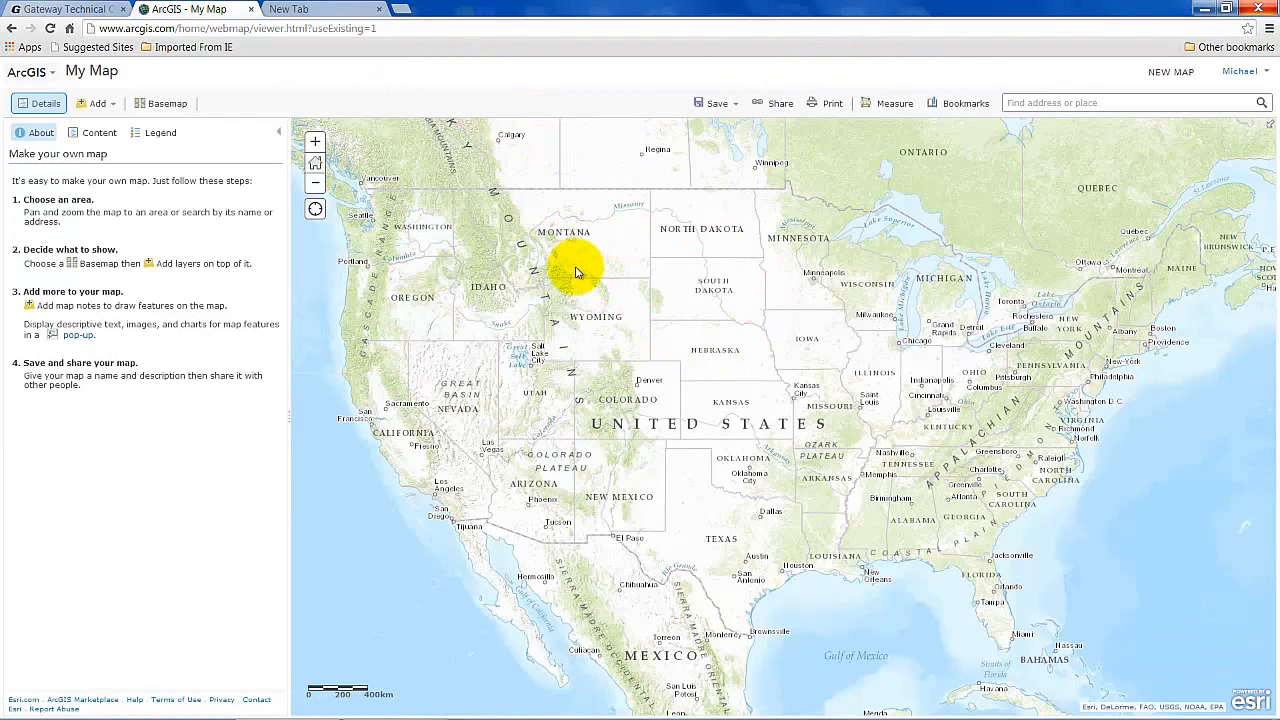
pyautogui.click(172, 105)
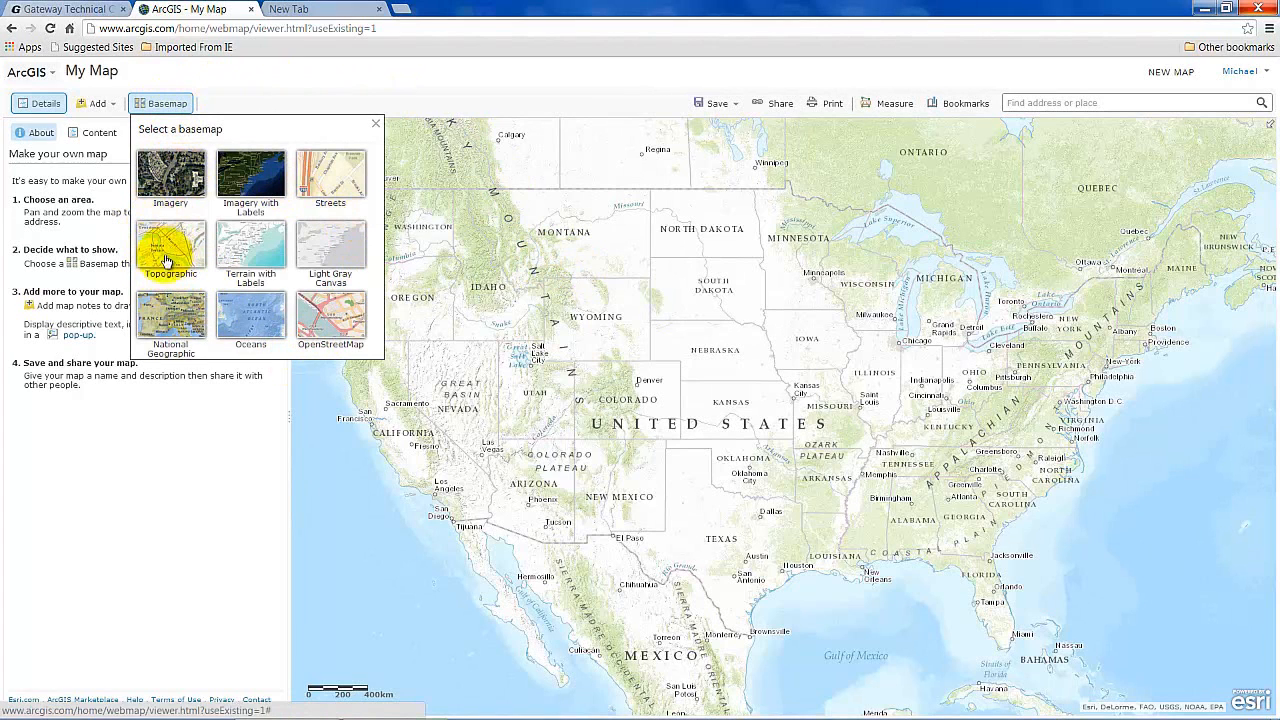
pyautogui.click(141, 435)
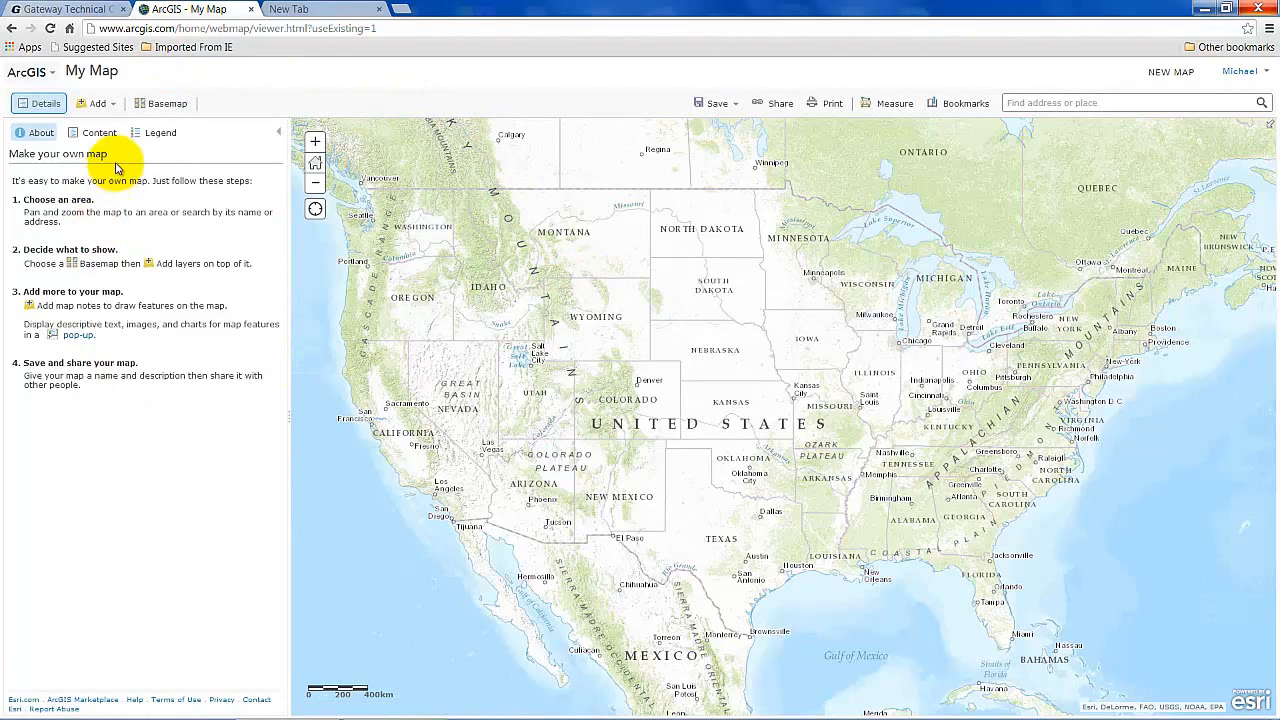
pyautogui.click(95, 104)
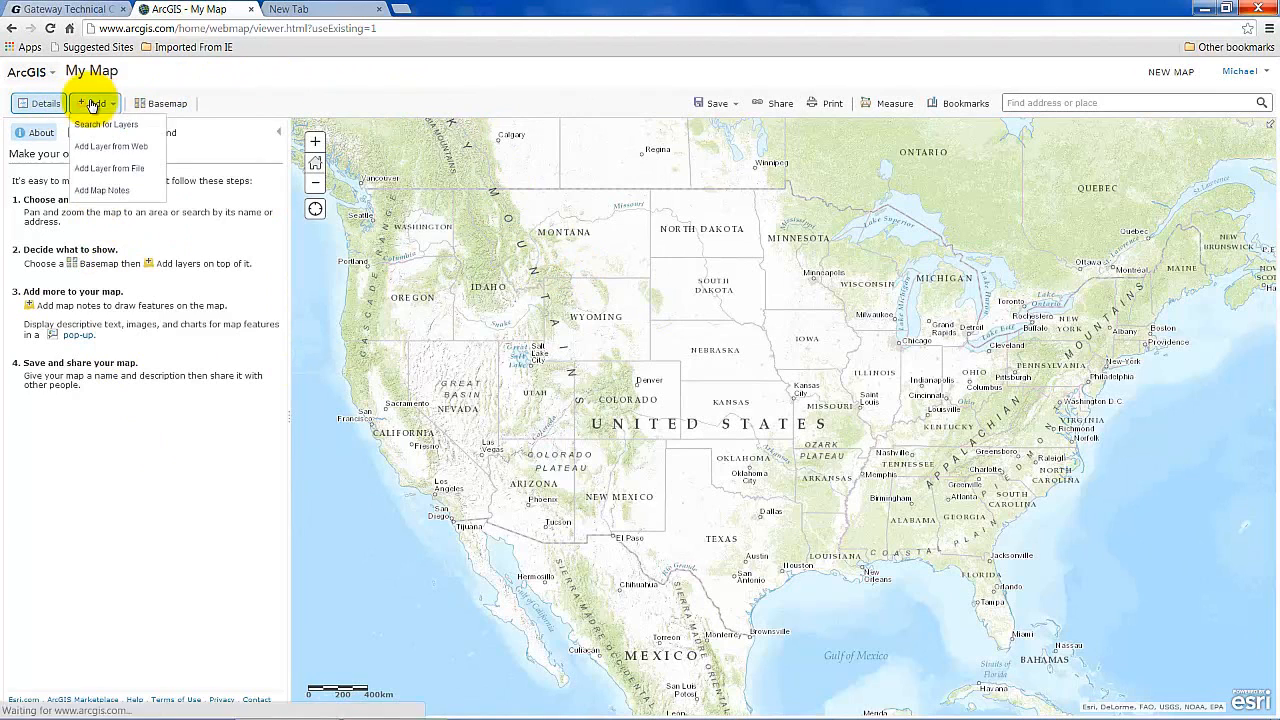
# Search layers for 'population projection 2012-2017' and add USA Projected Population Growth 2012-2017.
pyautogui.click(93, 125)
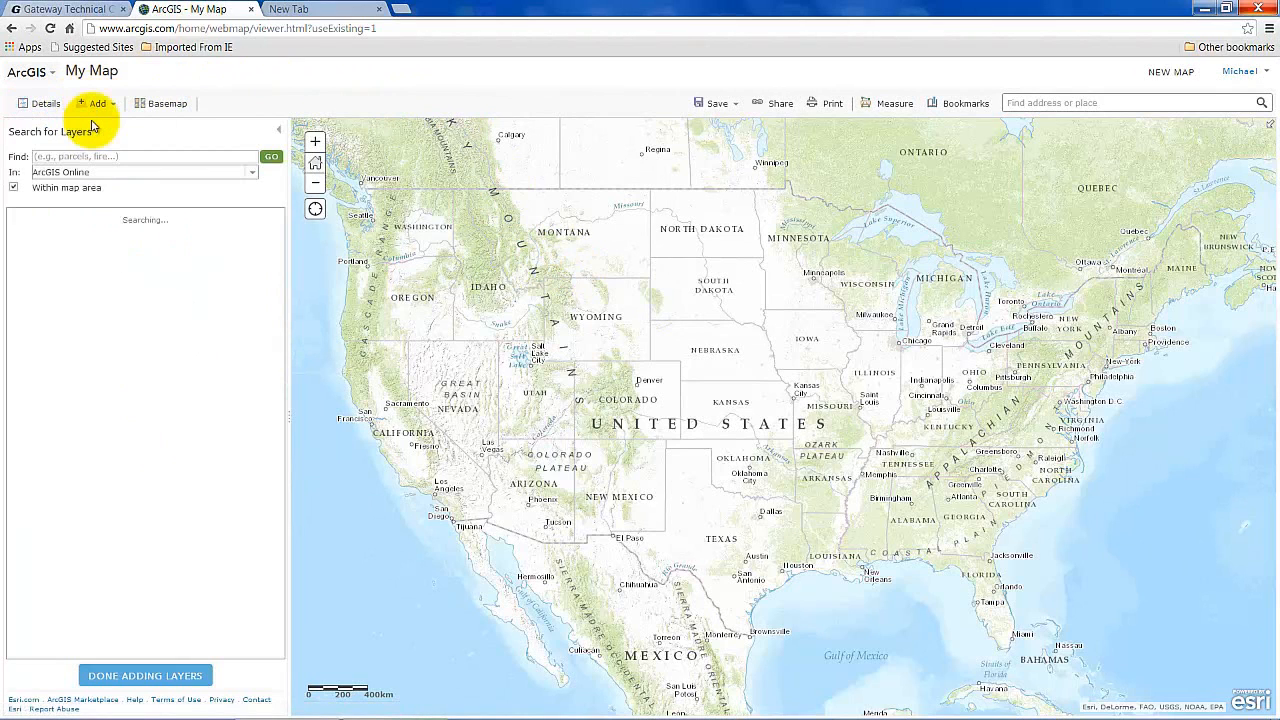
pyautogui.click(99, 156)
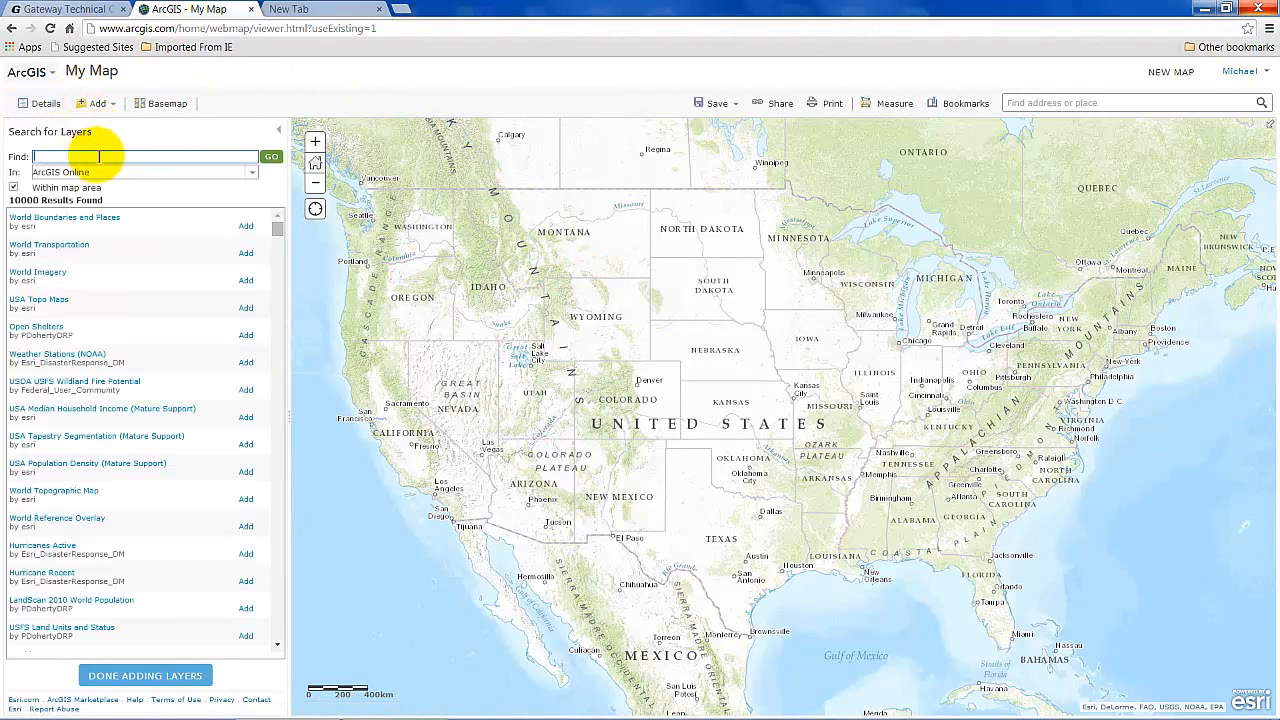
pyautogui.write('population projection 2012-2017')
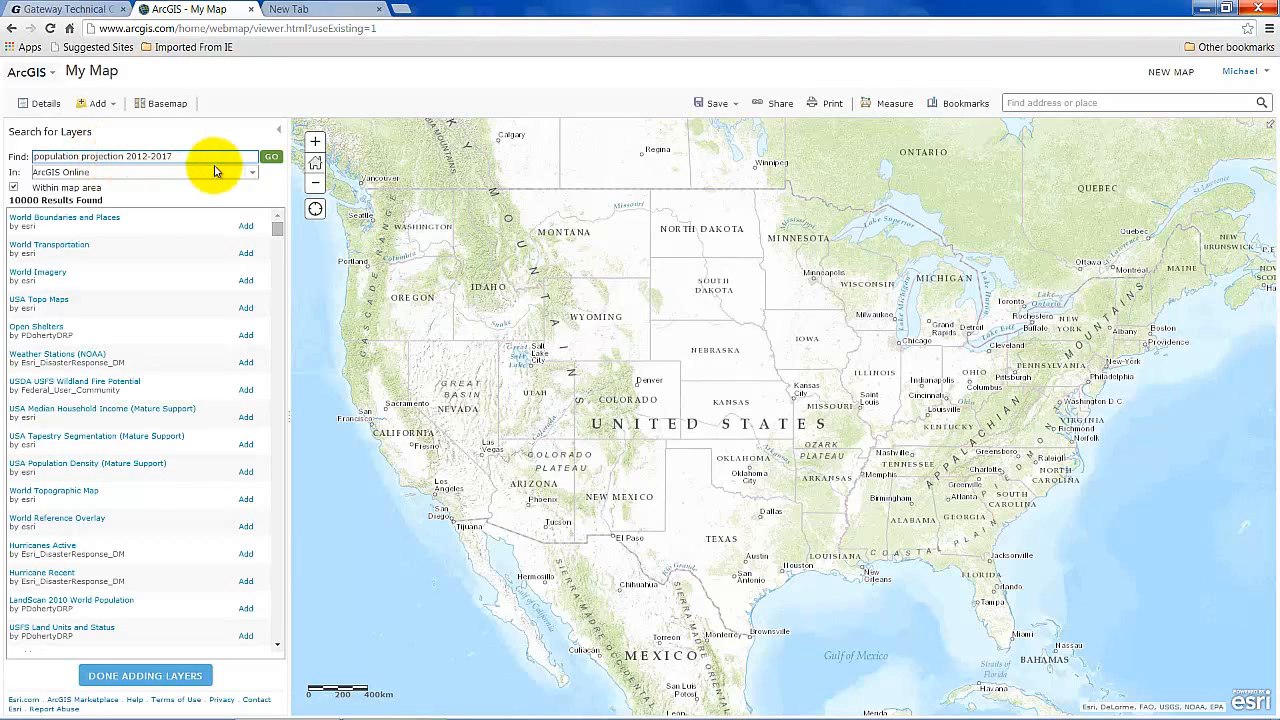
pyautogui.click(272, 158)
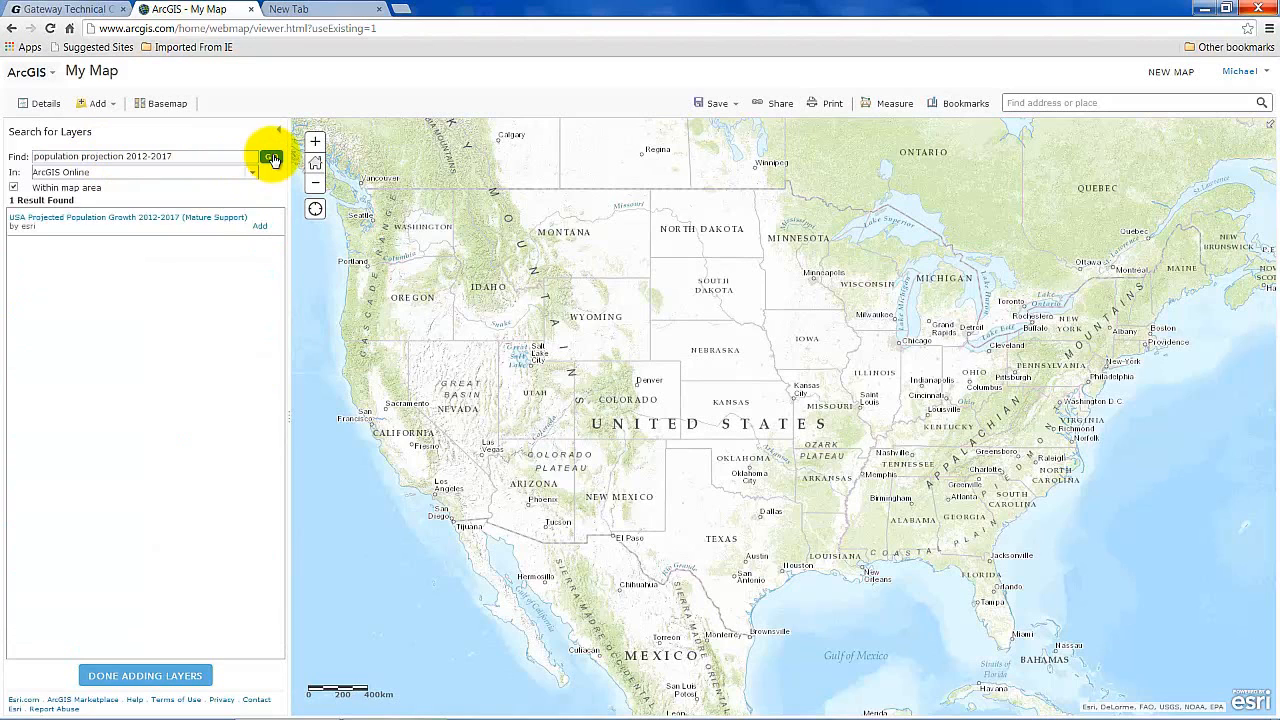
pyautogui.click(260, 231)
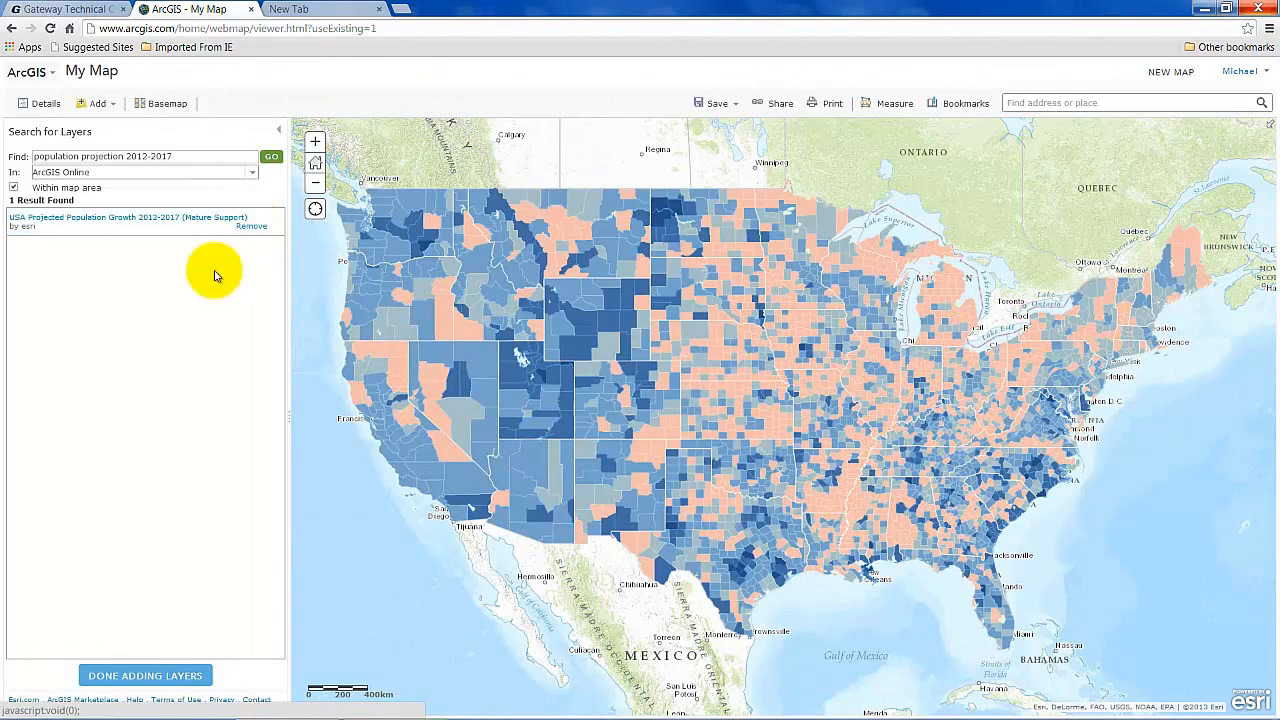
pyautogui.click(154, 676)
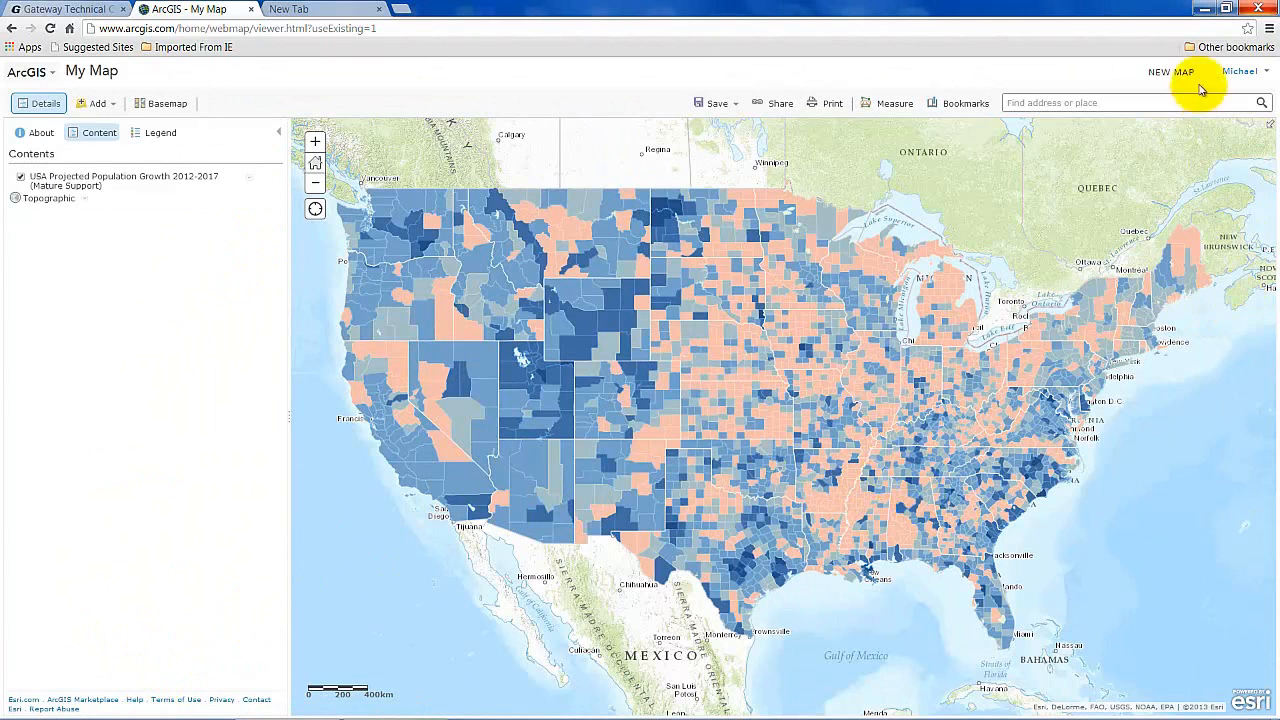
# Search 'wiscon', go to Wisconsin, United States, and zoom out one level.
pyautogui.click(1135, 105)
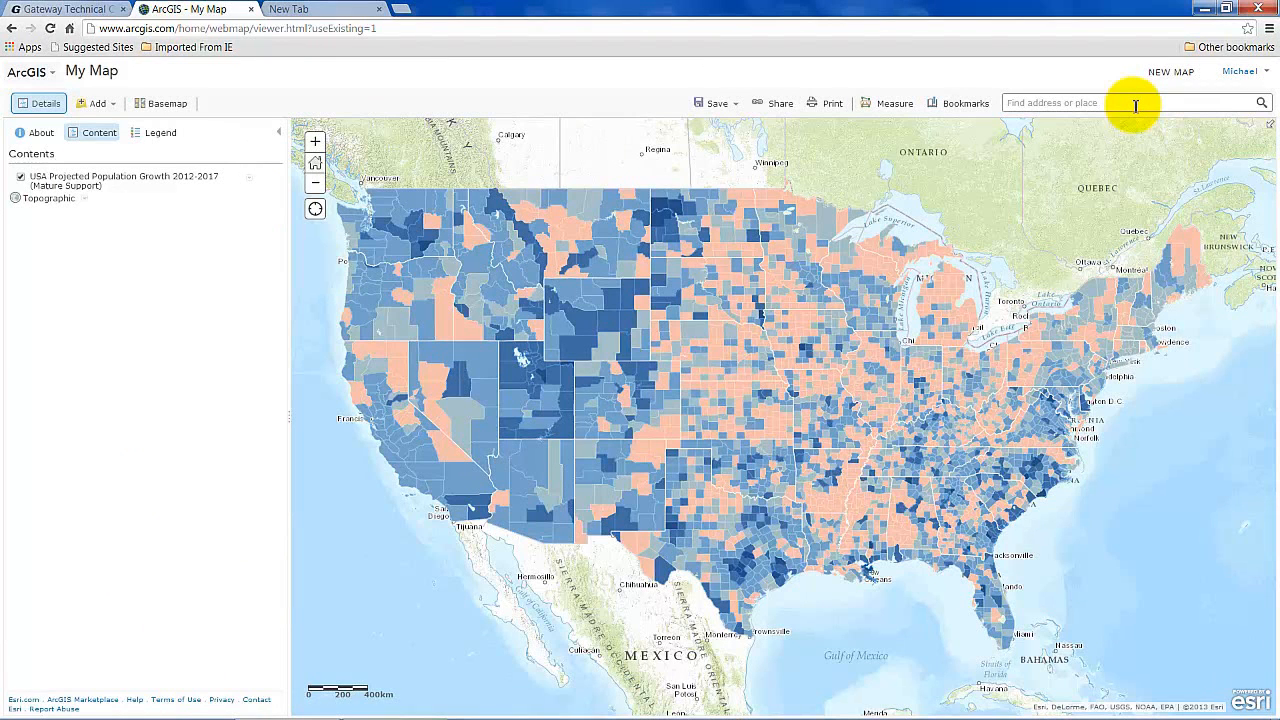
pyautogui.write('wiscon')
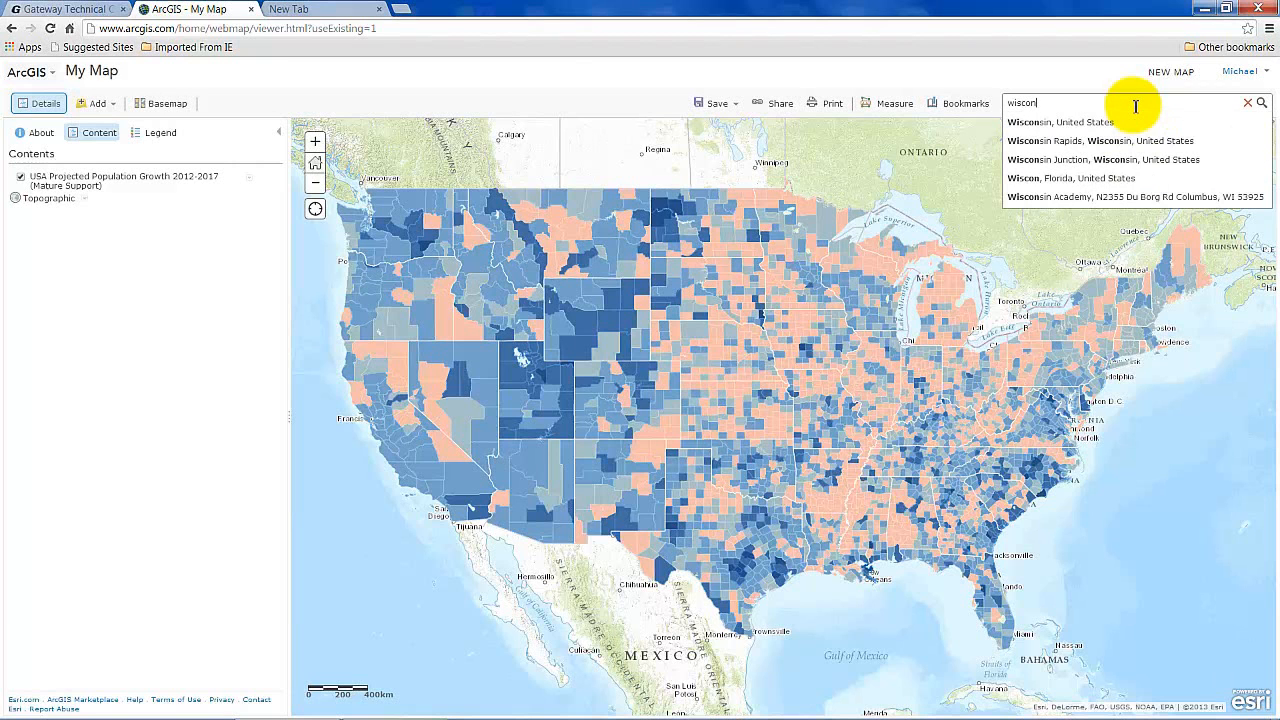
pyautogui.click(1088, 123)
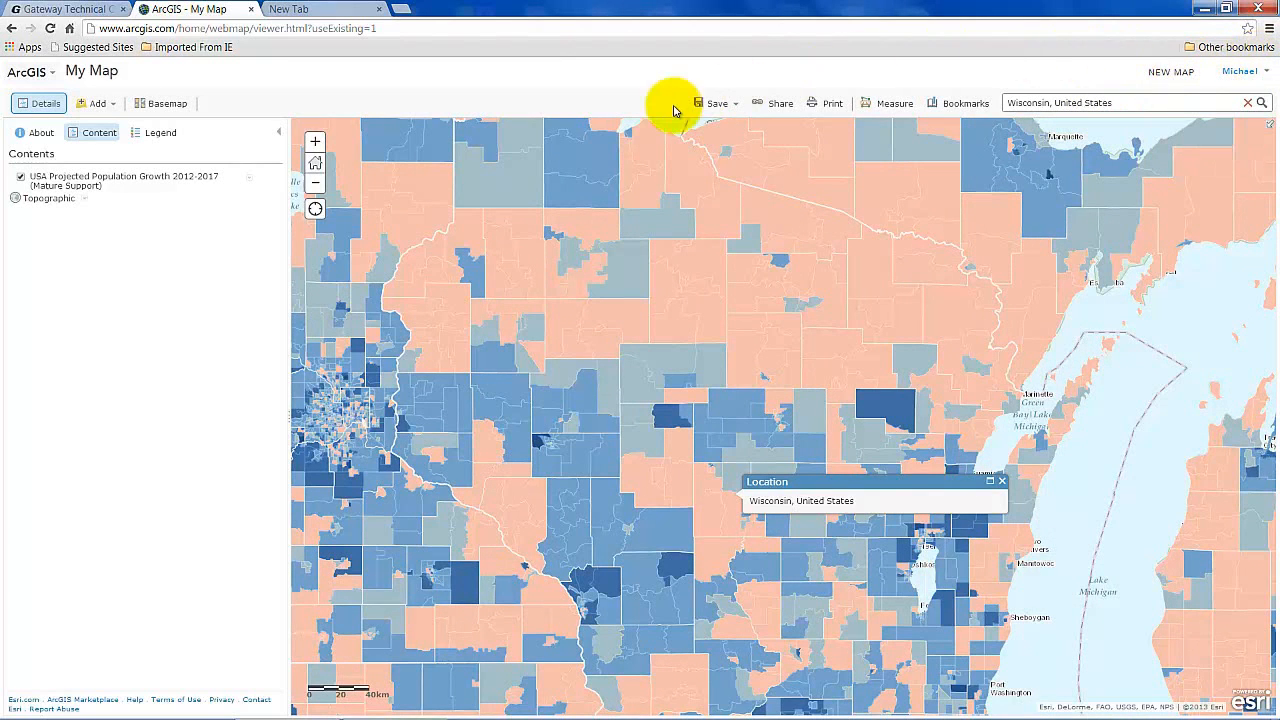
pyautogui.click(316, 188)
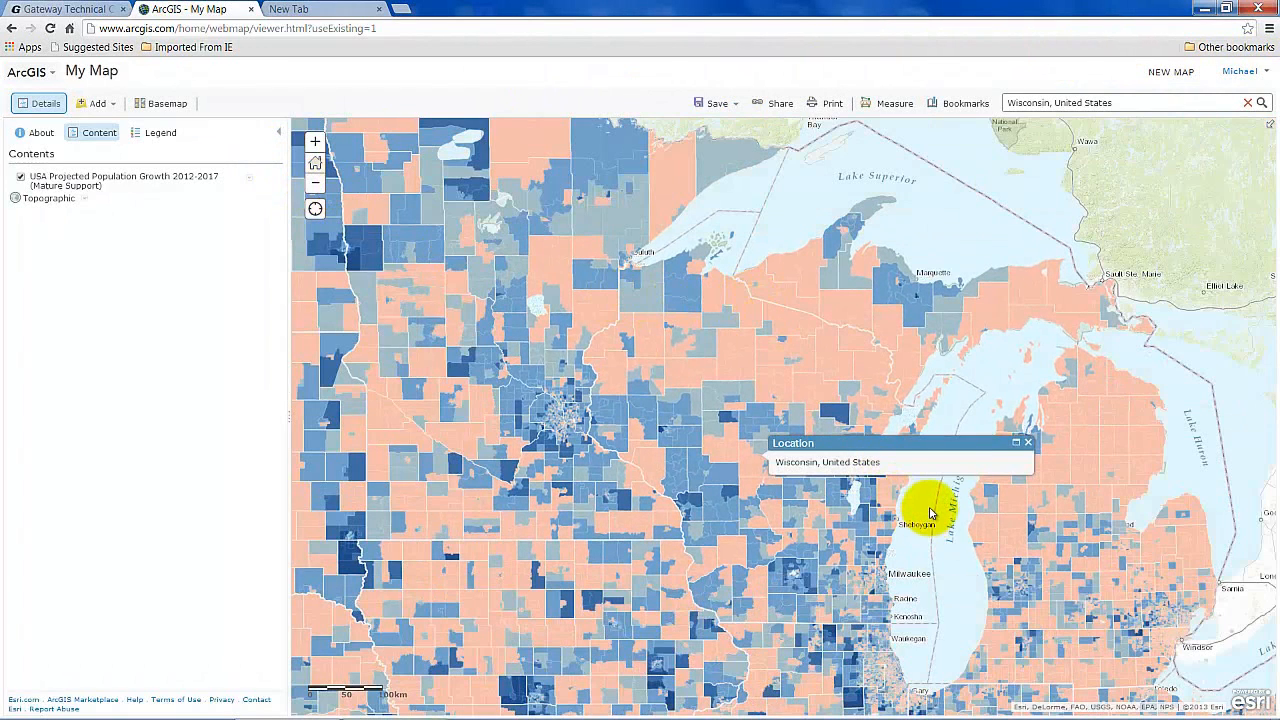
# View a Racine-area tract's growth pop-up, zoom out to the Great Lakes, and close it.
pyautogui.click(878, 605)
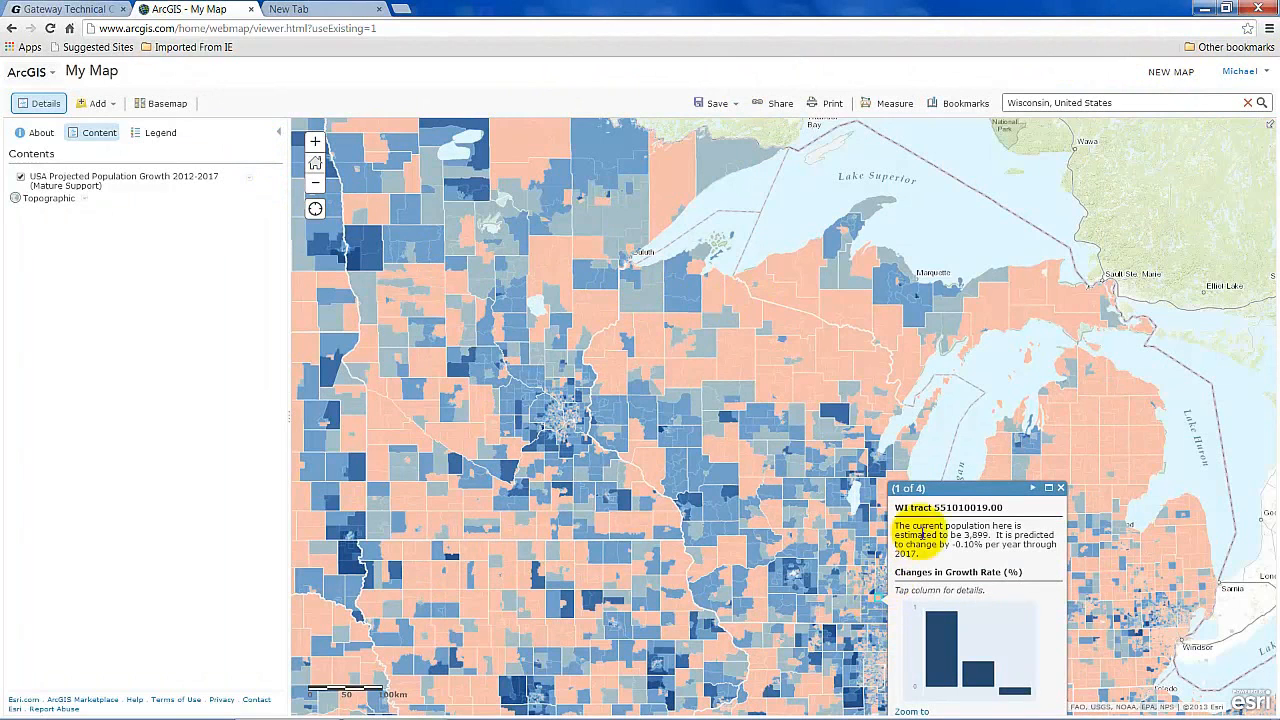
pyautogui.moveTo(959, 490); pyautogui.dragTo(958, 428)
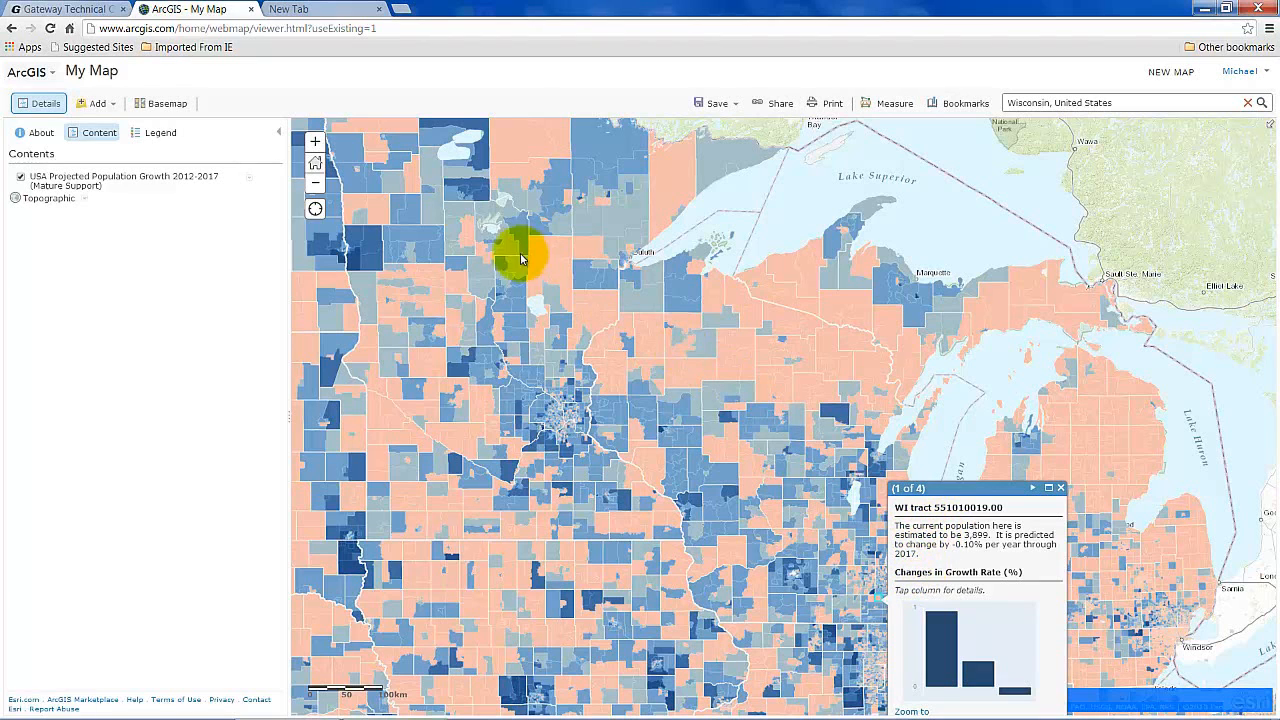
pyautogui.click(315, 185)
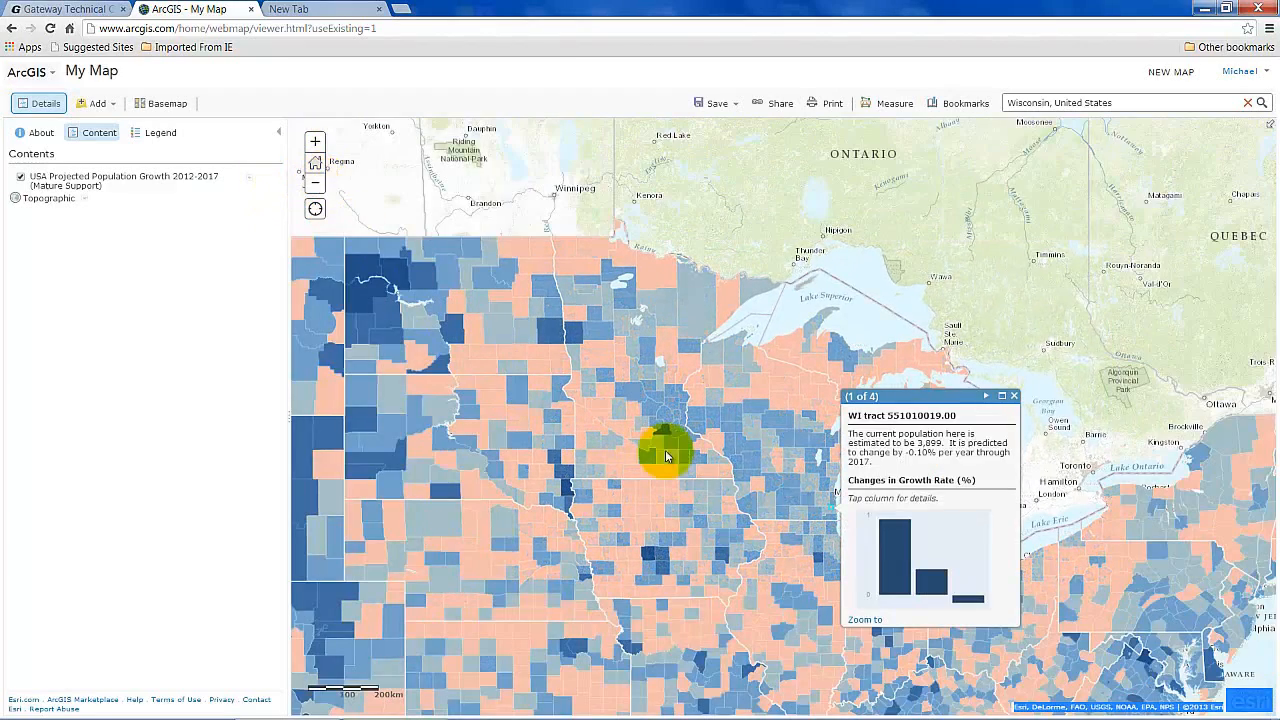
pyautogui.click(1013, 396)
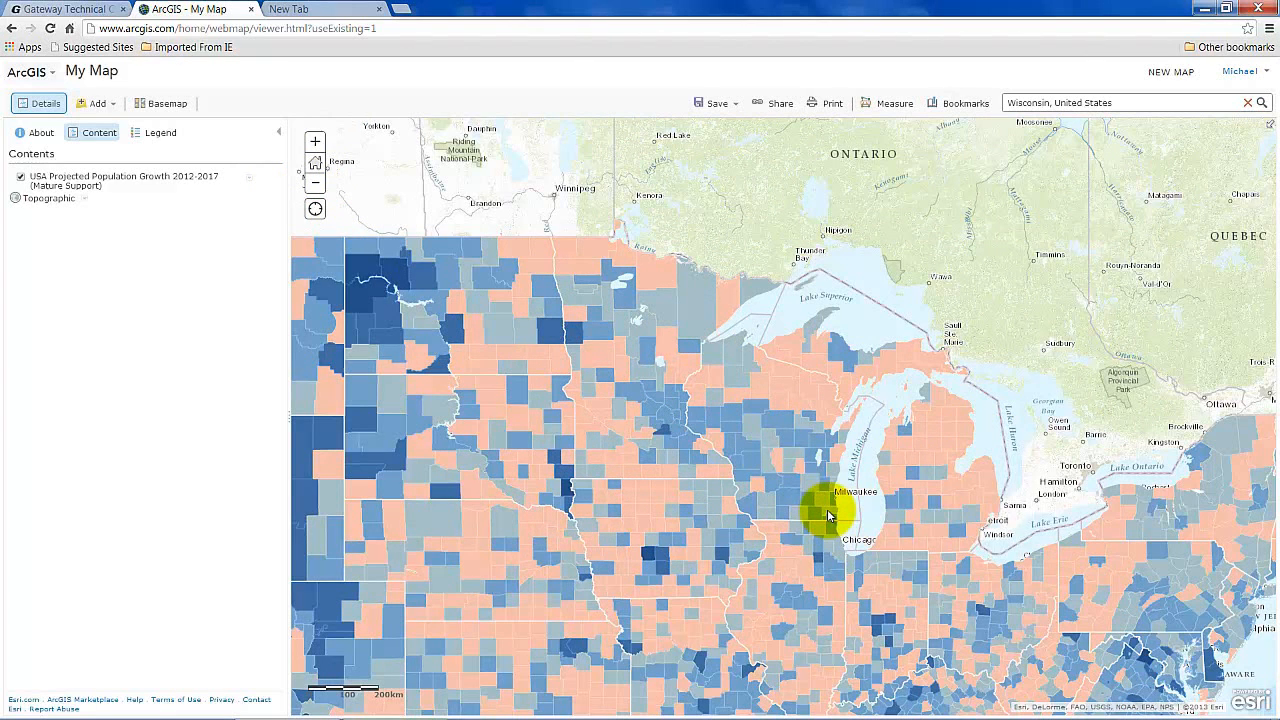
# Inspect the growth pop-ups for Racine County, WI and Kenosha County, WI.
pyautogui.click(828, 516)
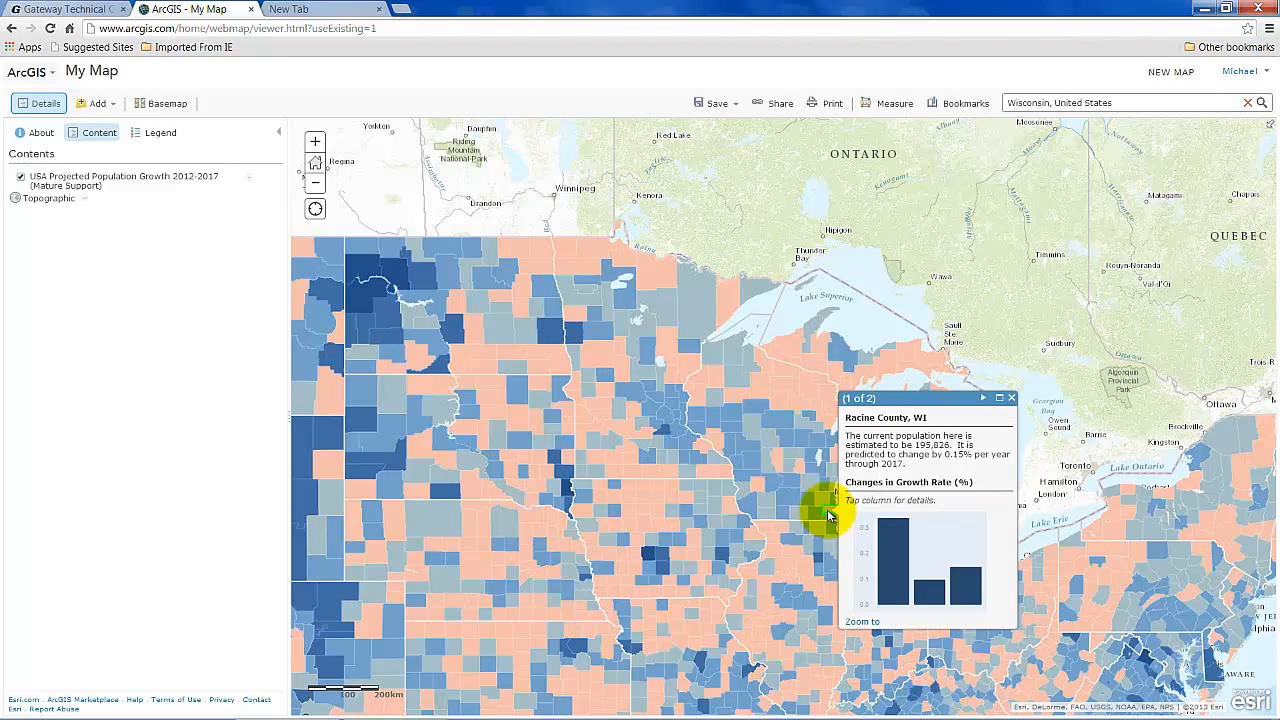
pyautogui.click(983, 399)
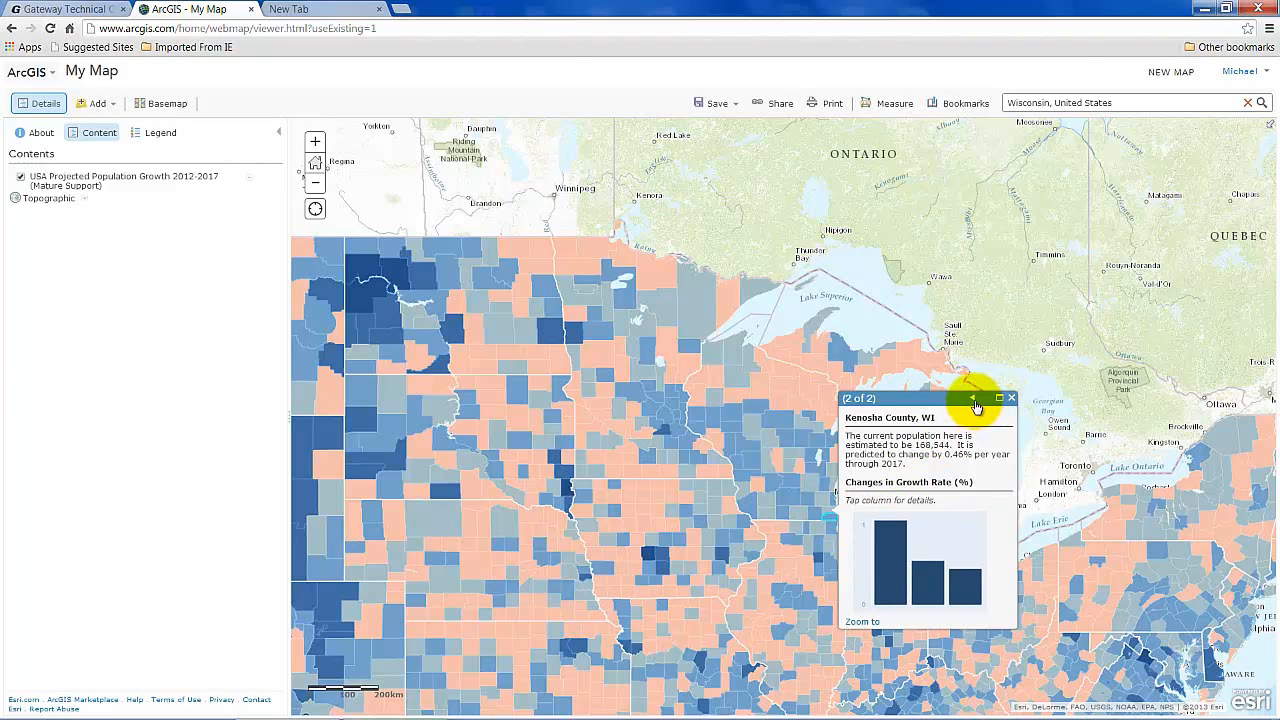
pyautogui.click(972, 399)
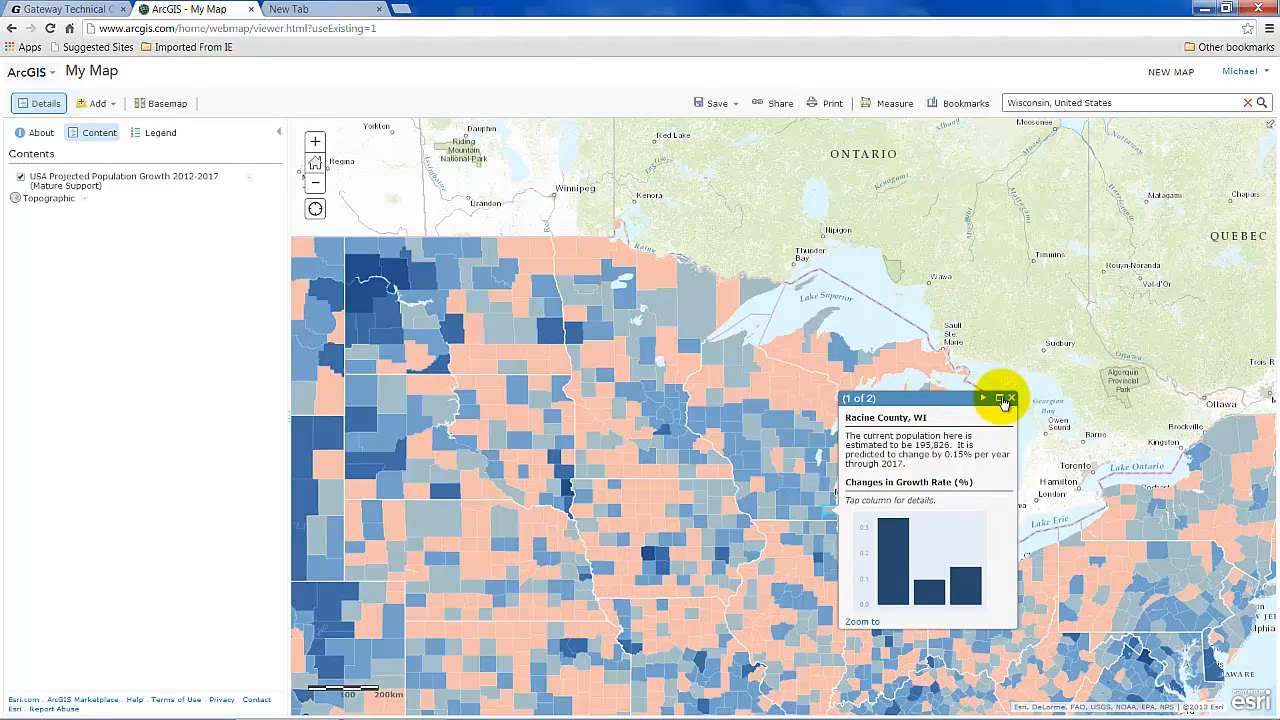
pyautogui.click(1012, 399)
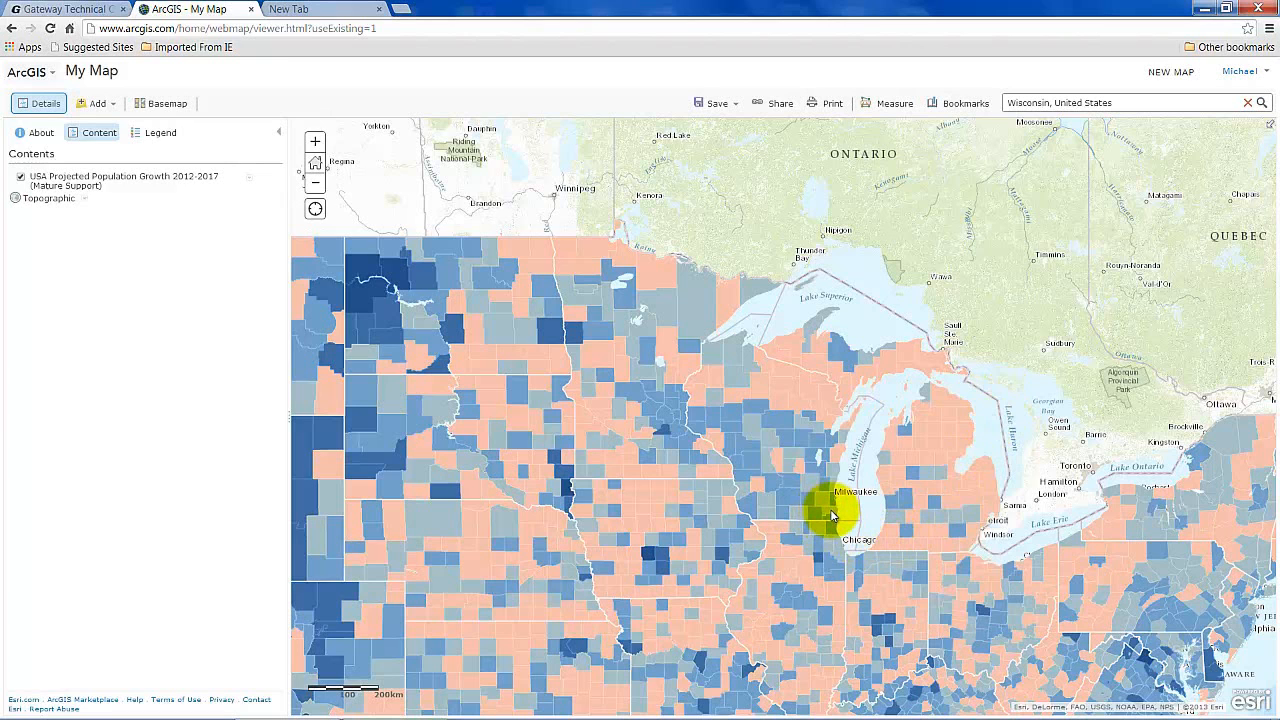
pyautogui.click(830, 512)
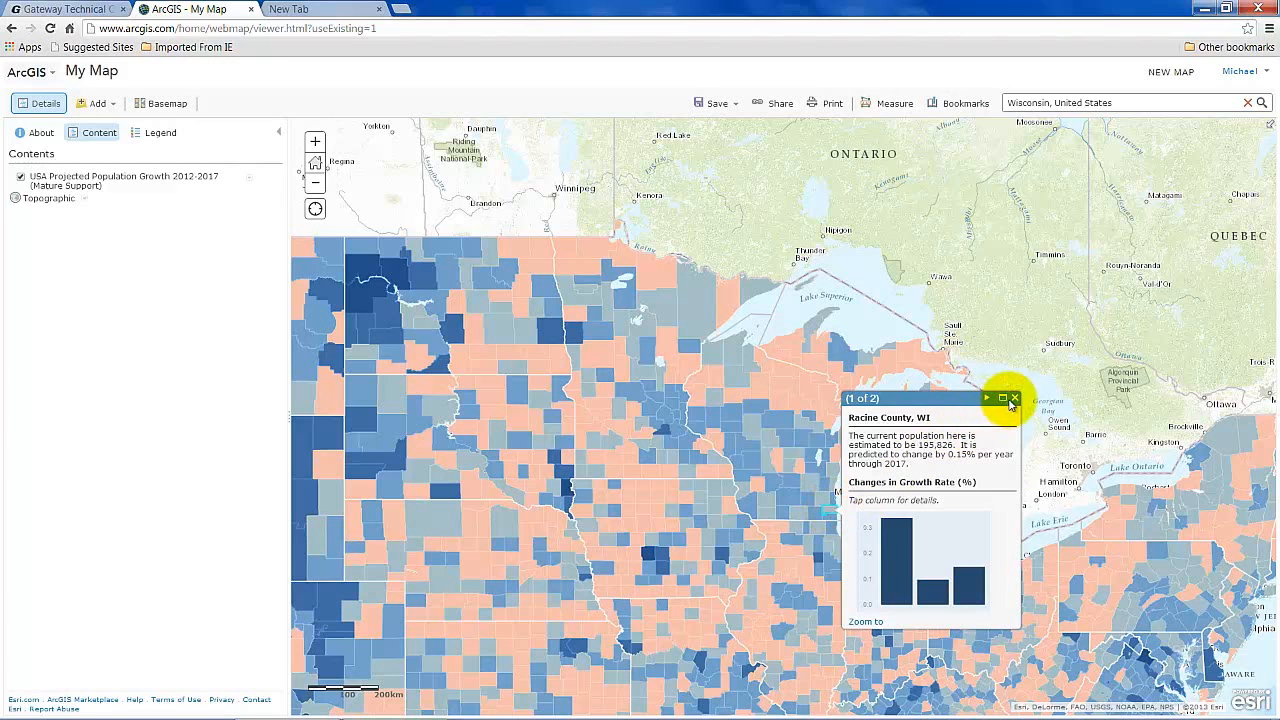
pyautogui.click(1013, 399)
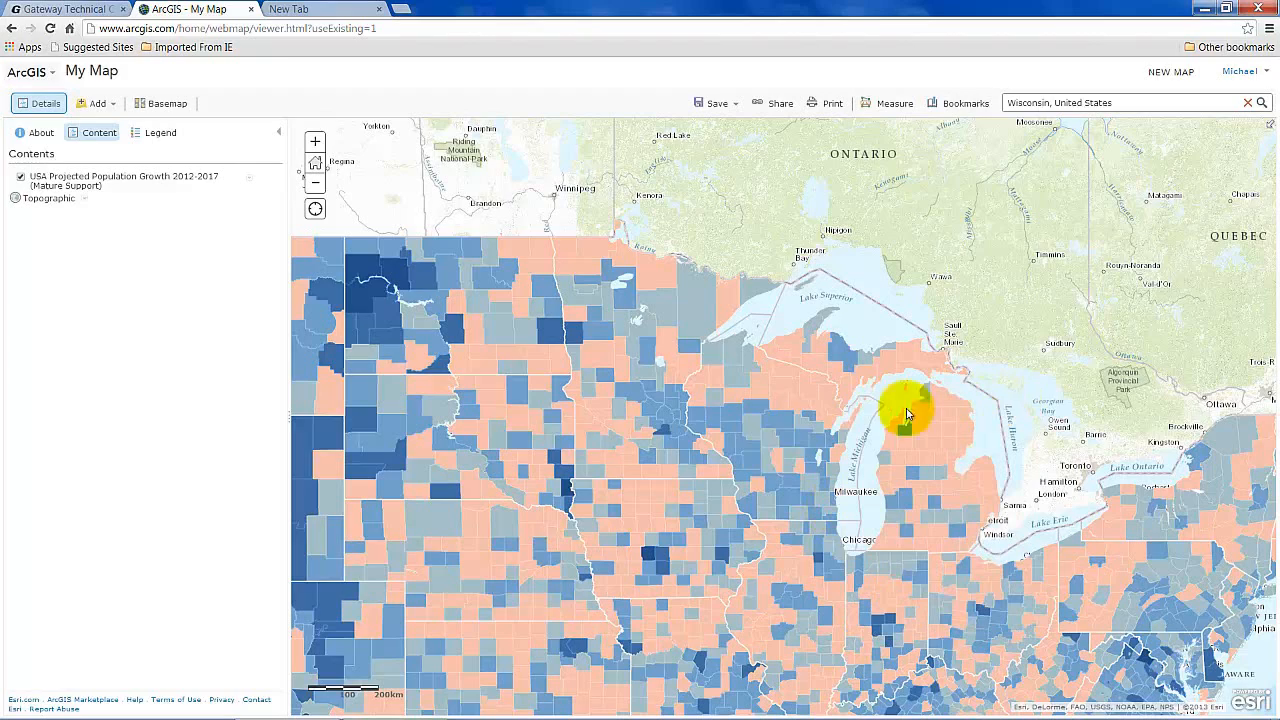
# Zoom in one level and check a Racine-area tract's growth details.
pyautogui.click(316, 143)
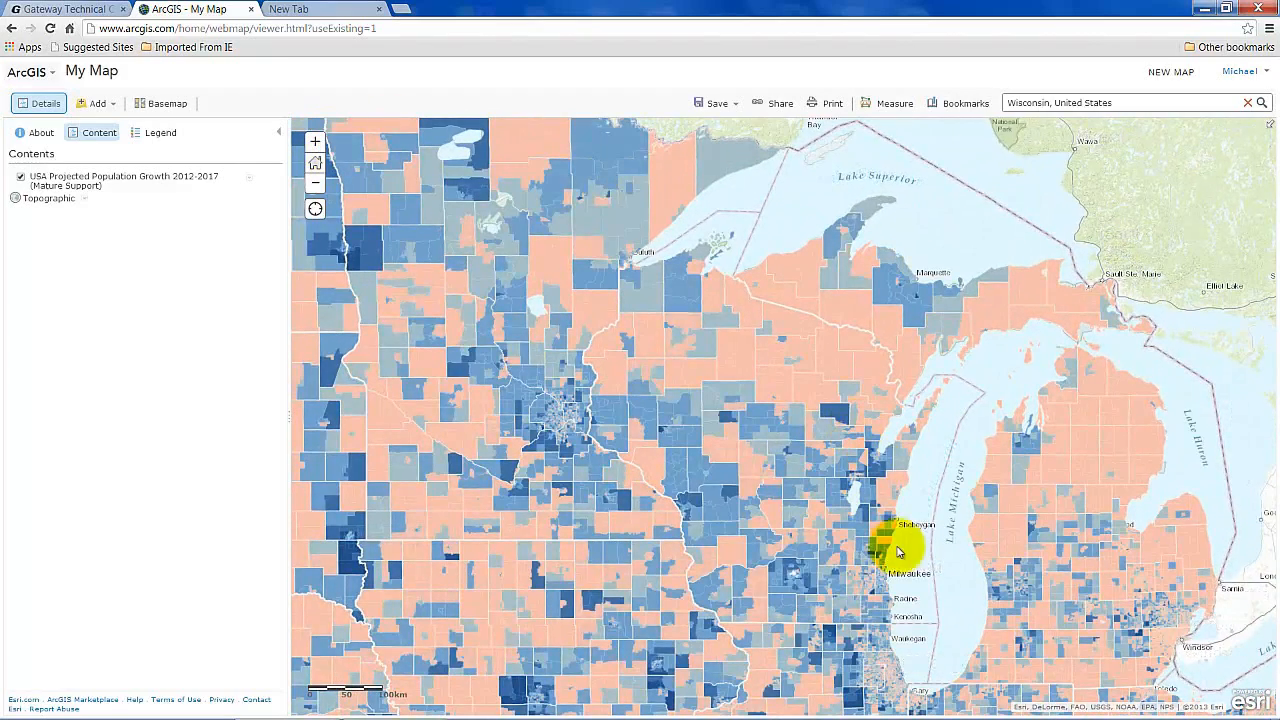
pyautogui.click(879, 606)
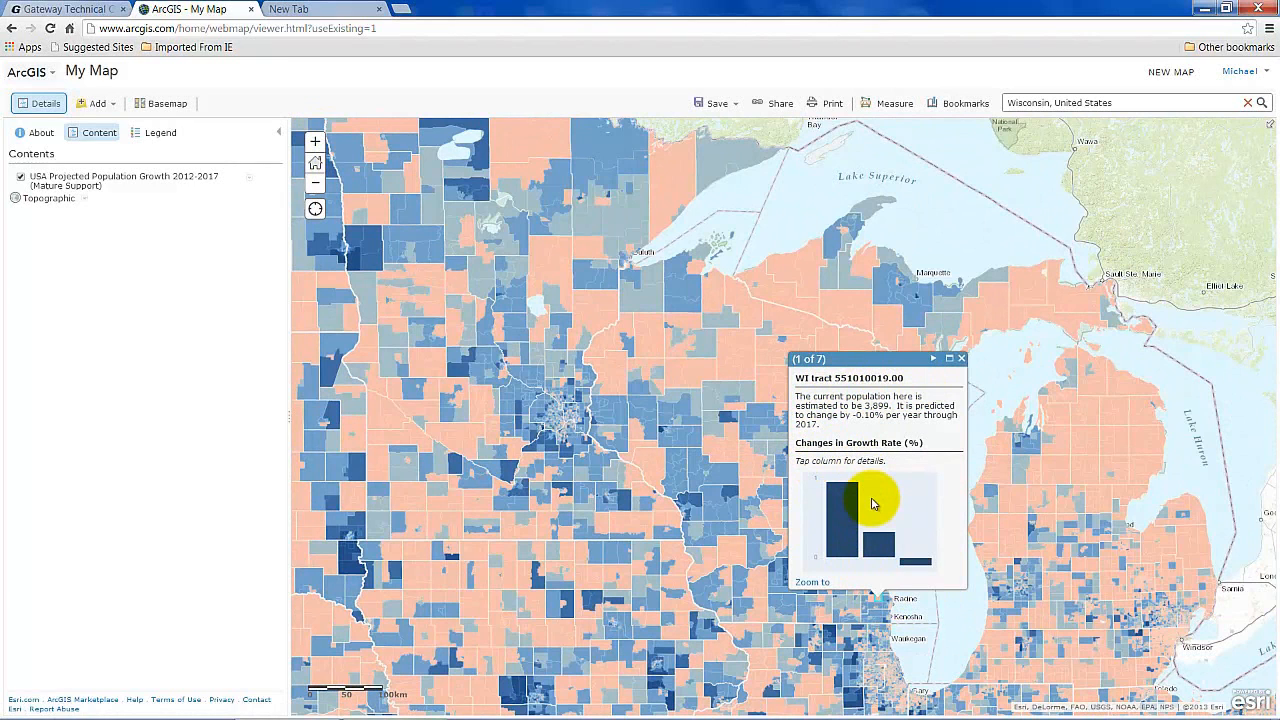
pyautogui.click(961, 359)
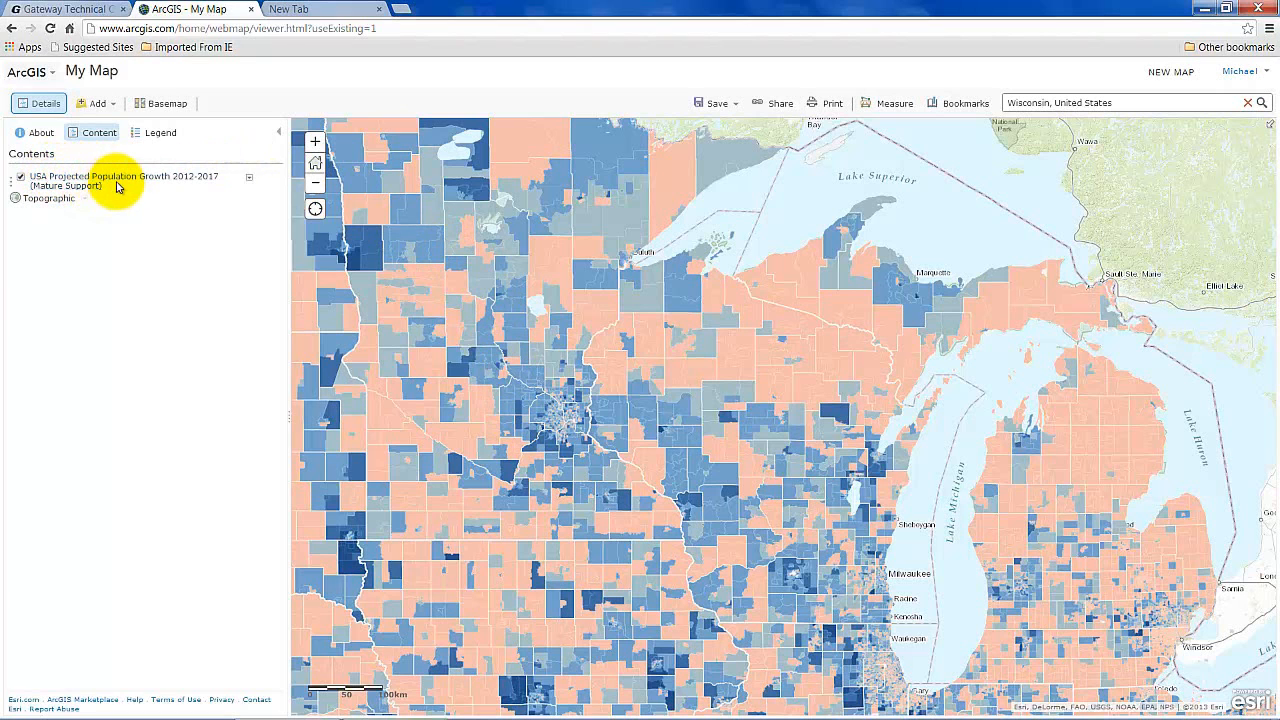
# Expand the growth layer's sublayers and open the Block Groups layer description.
pyautogui.click(205, 182)
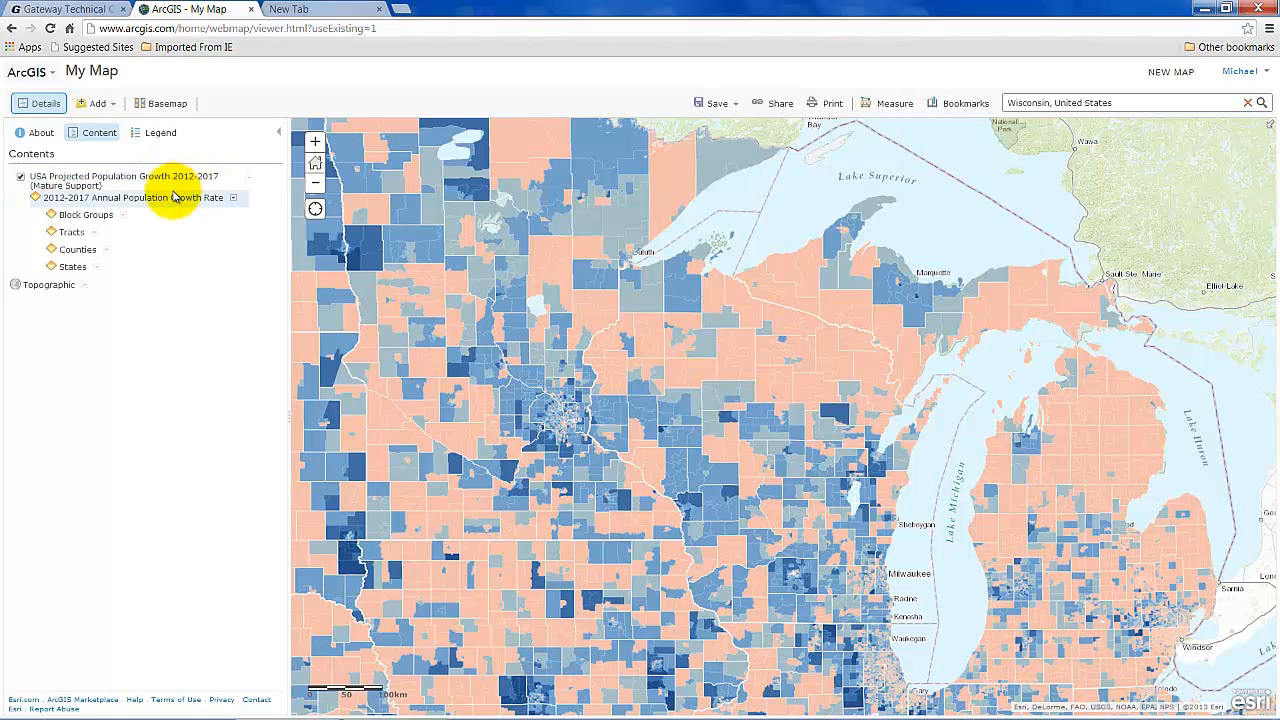
pyautogui.click(107, 250)
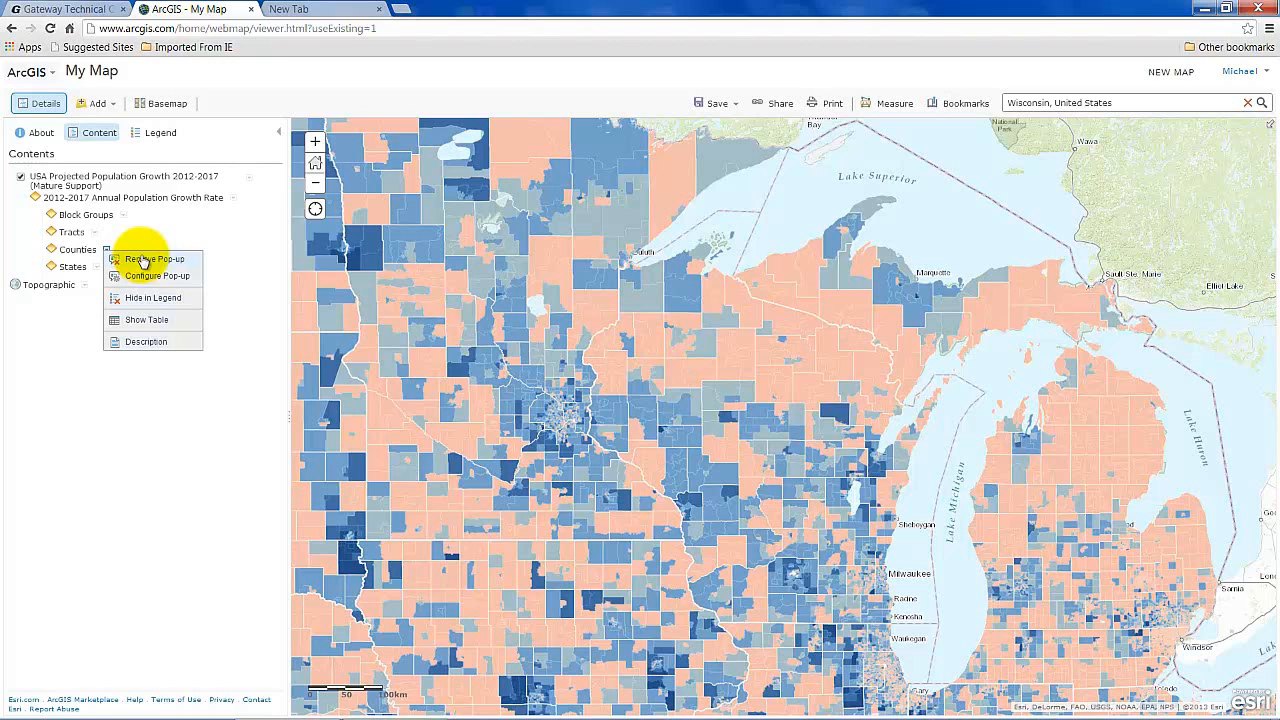
pyautogui.click(125, 217)
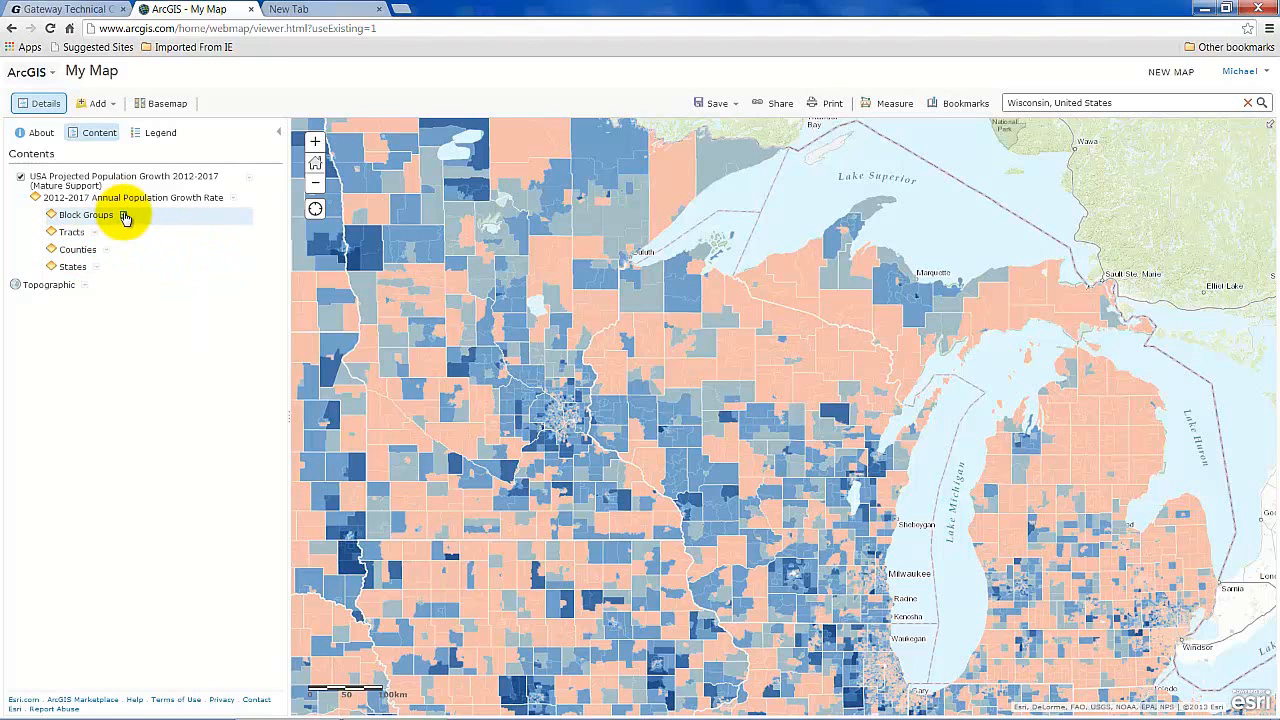
pyautogui.click(125, 217)
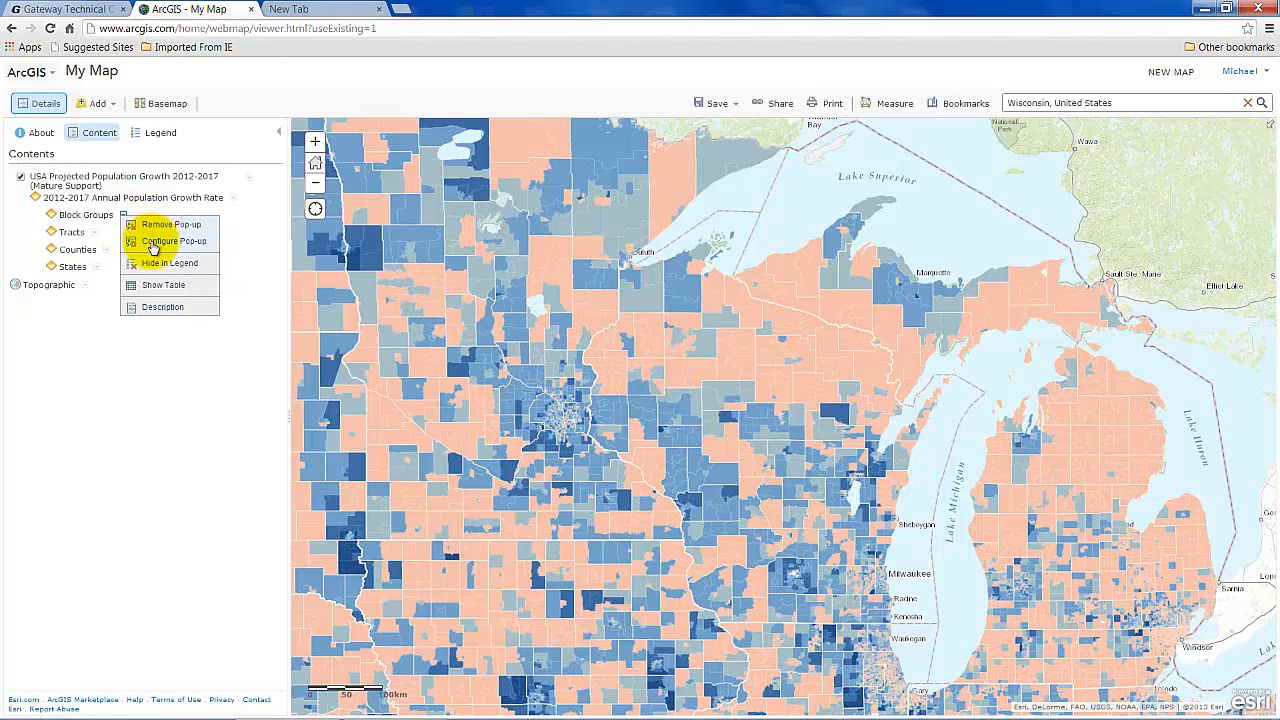
pyautogui.click(163, 308)
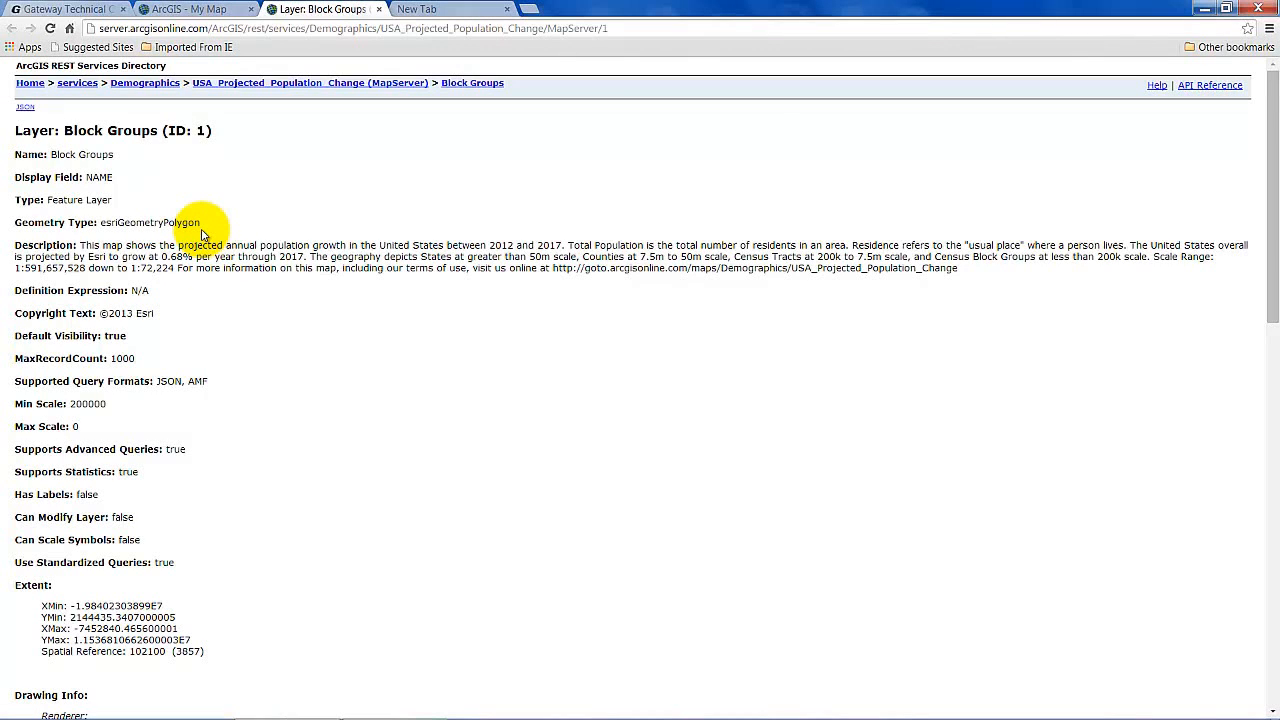
pyautogui.click(218, 9)
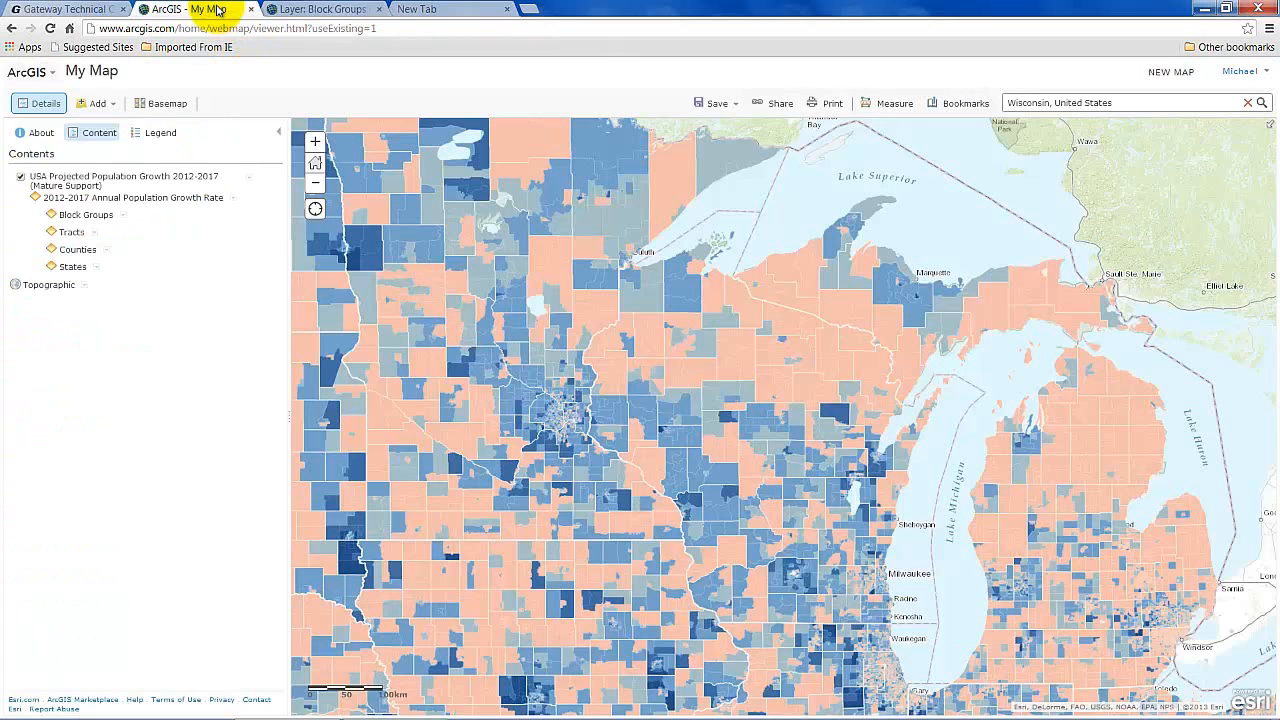
# Open the Counties sublayer description, then return to the My Map tab.
pyautogui.click(106, 251)
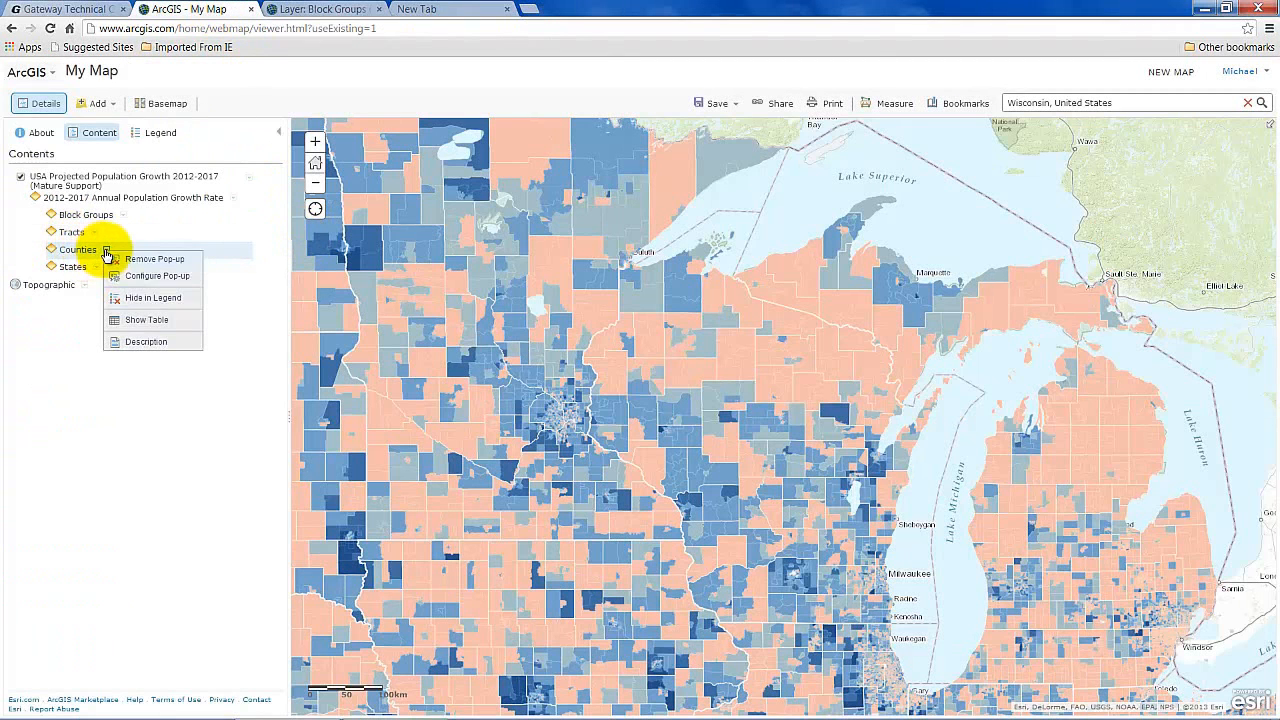
pyautogui.click(146, 342)
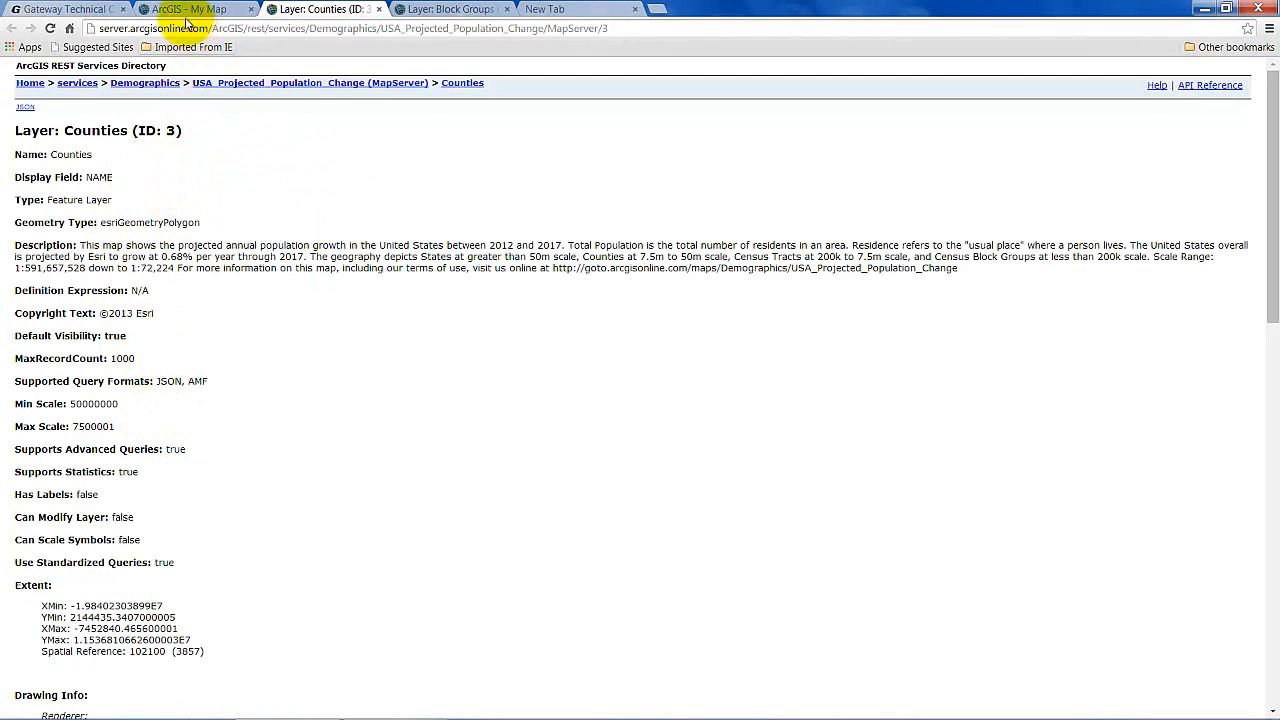
pyautogui.click(190, 10)
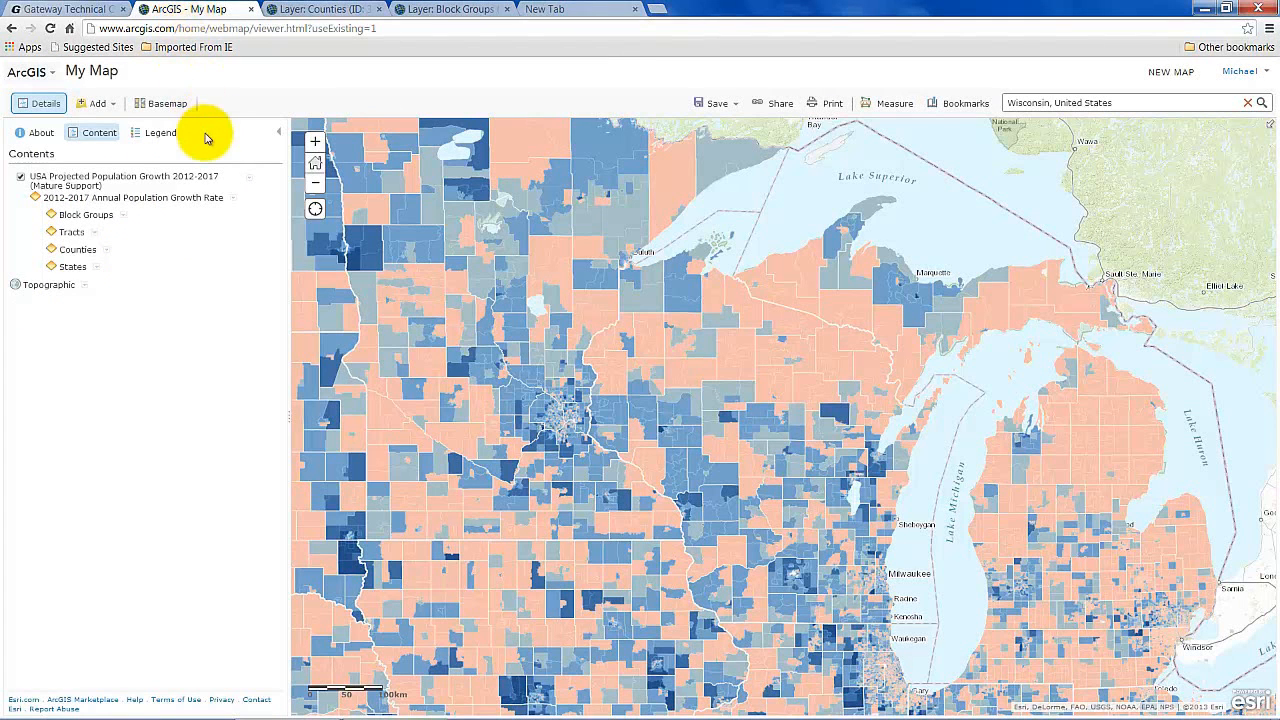
# Zoom out three levels to the contiguous United States and southern Canada.
pyautogui.click(316, 188)
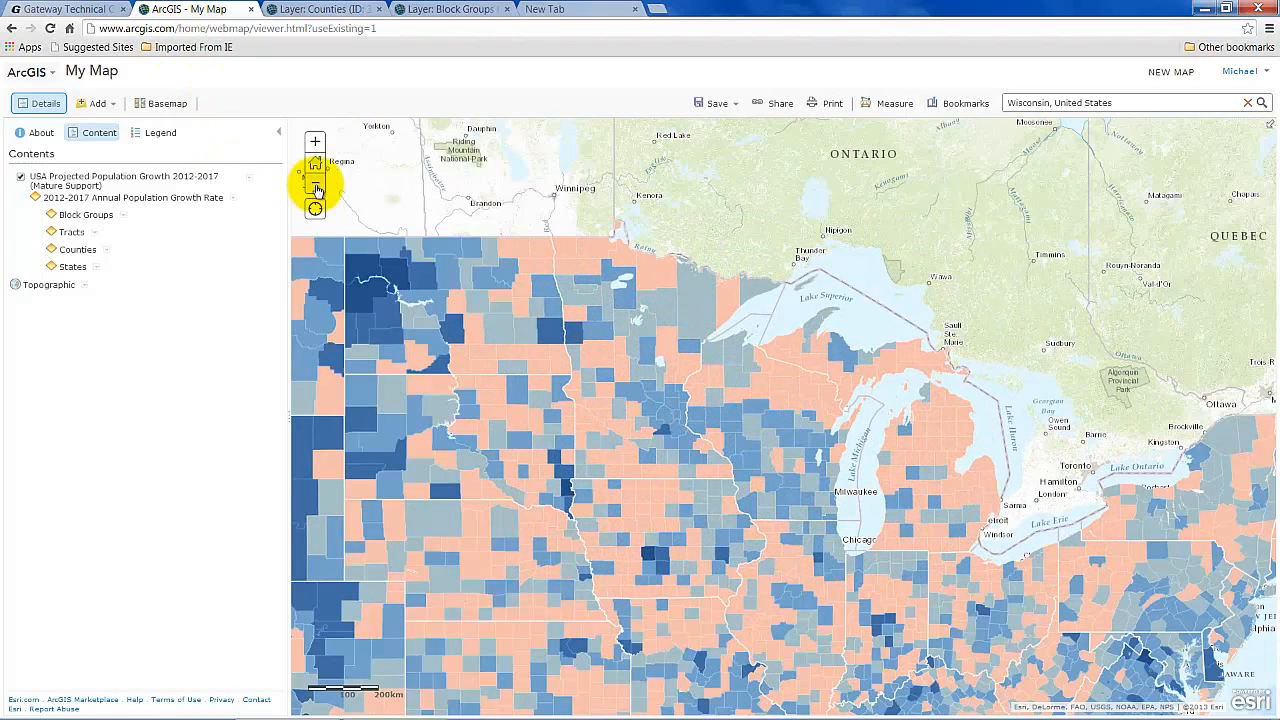
pyautogui.click(316, 188)
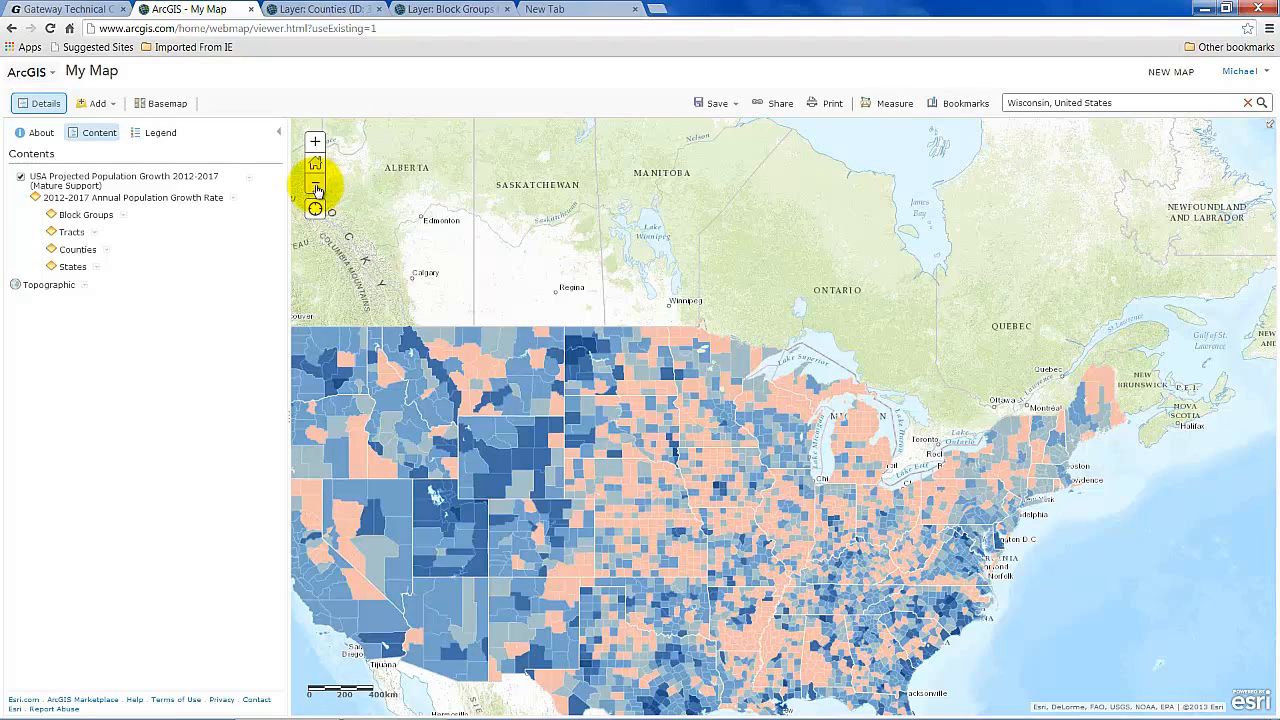
pyautogui.click(316, 188)
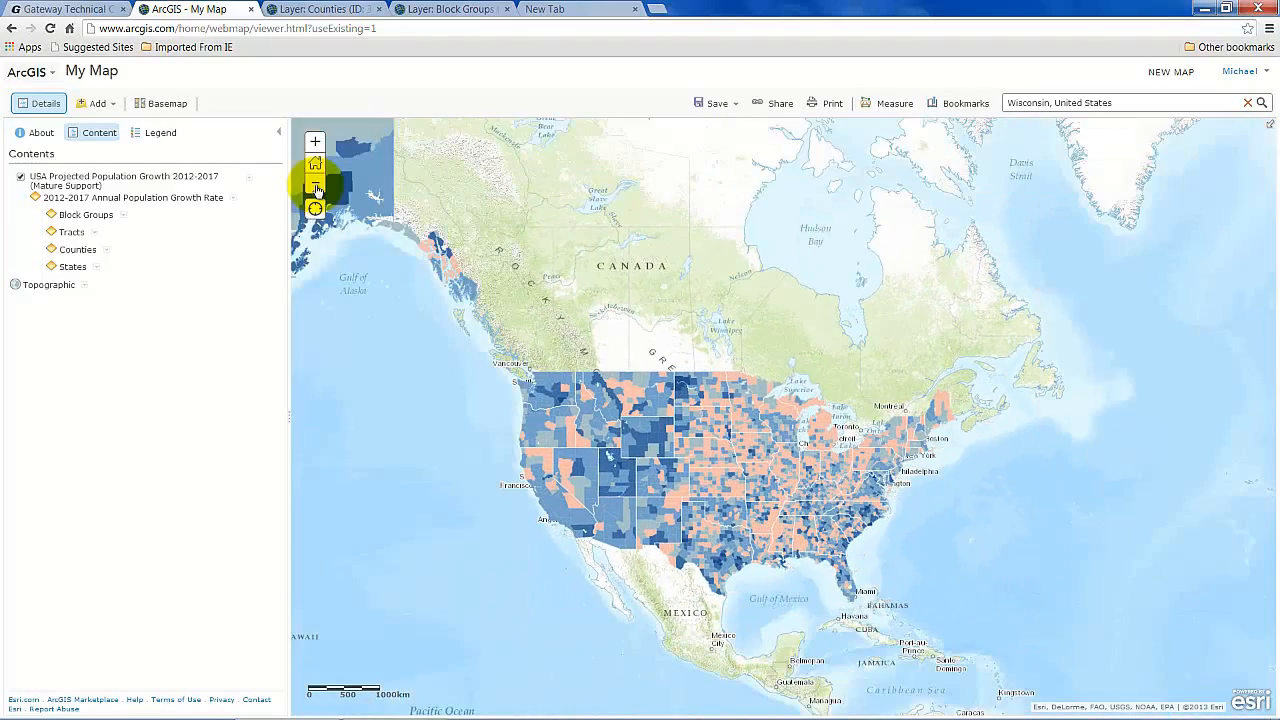
# Zoom out, view Wisconsin's state-level growth pop-up, close it, and zoom in two levels.
pyautogui.click(316, 188)
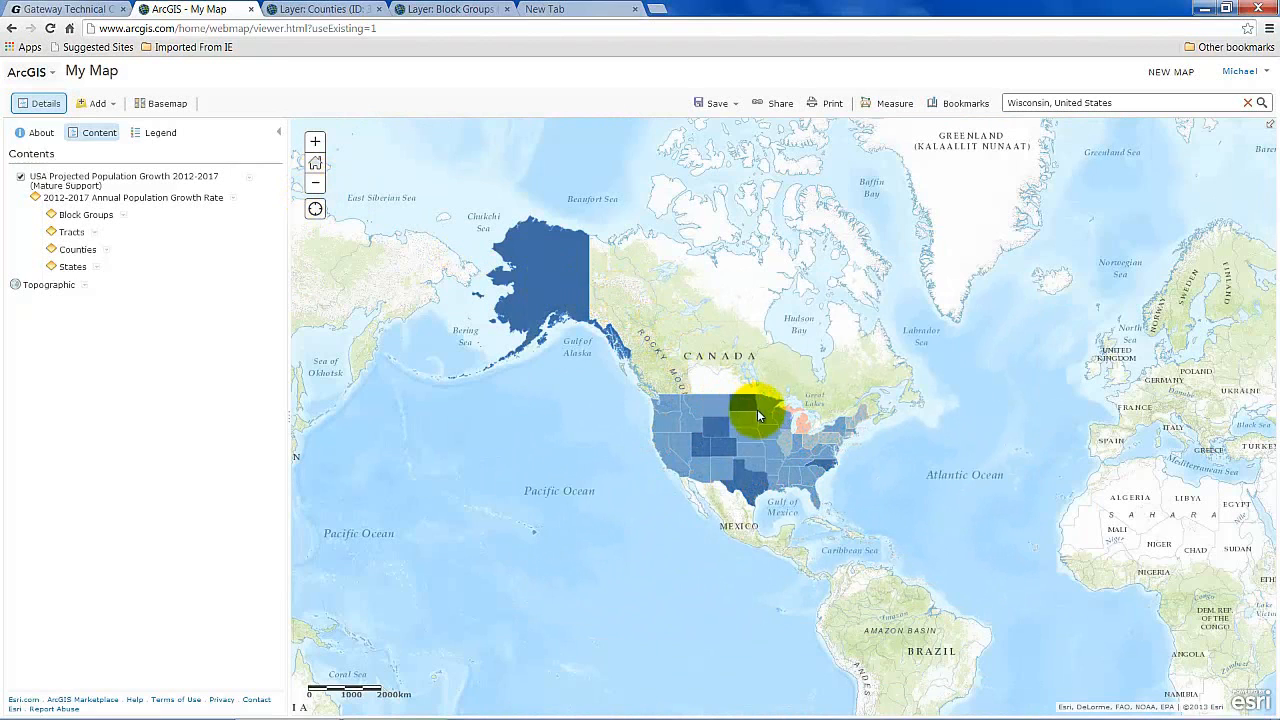
pyautogui.click(785, 424)
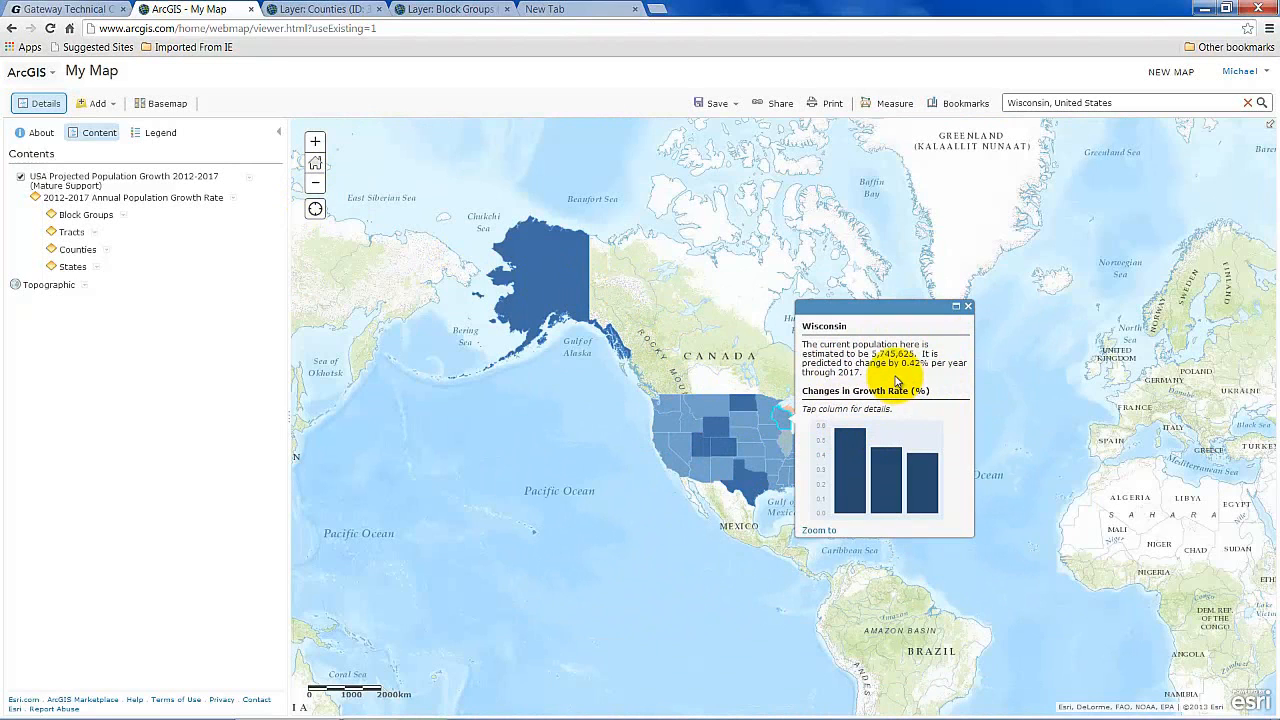
pyautogui.click(967, 305)
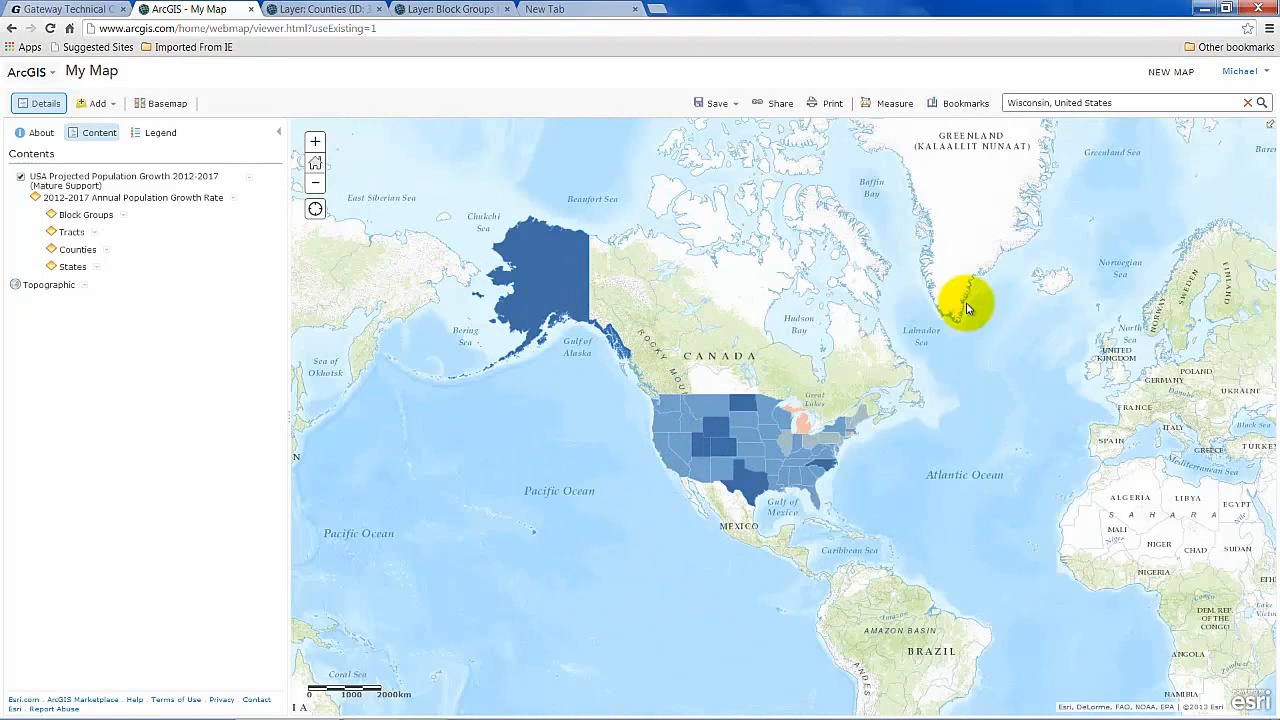
pyautogui.click(316, 142)
pyautogui.click(316, 142)
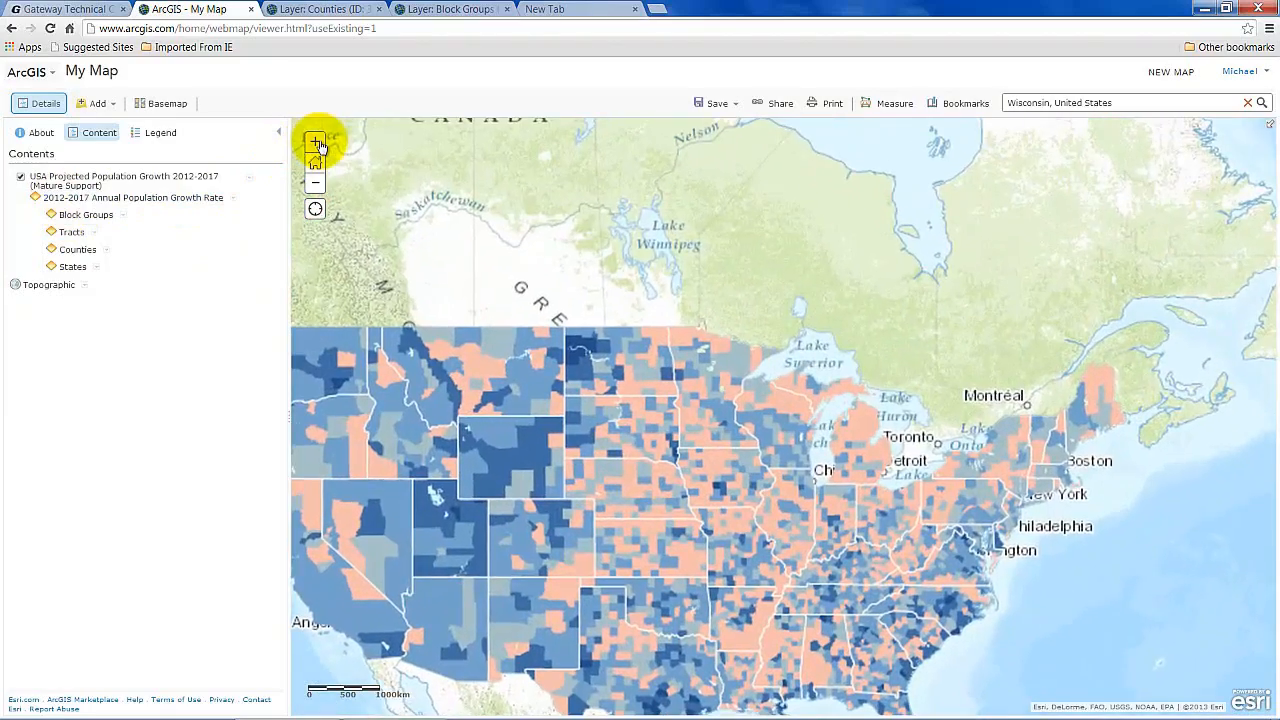
# Zoom in three levels over Wisconsin and Michigan to reach tract-level detail.
pyautogui.click(316, 142)
pyautogui.click(316, 142)
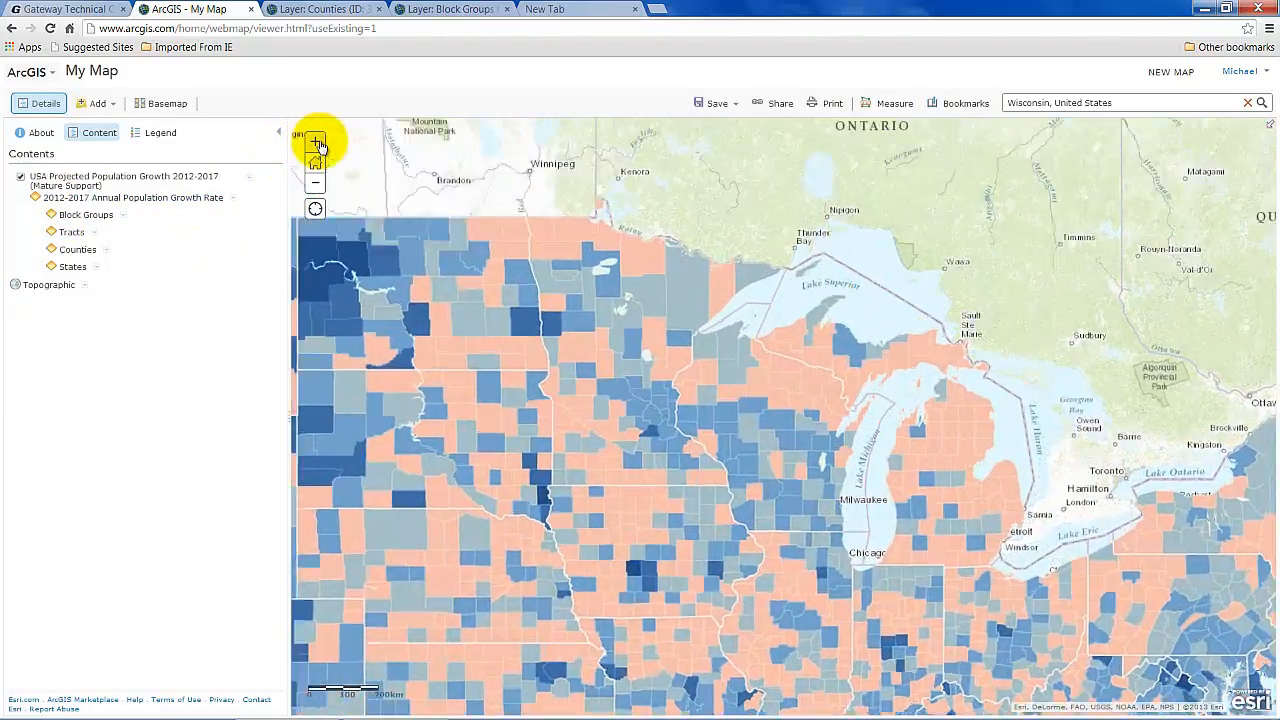
pyautogui.click(316, 142)
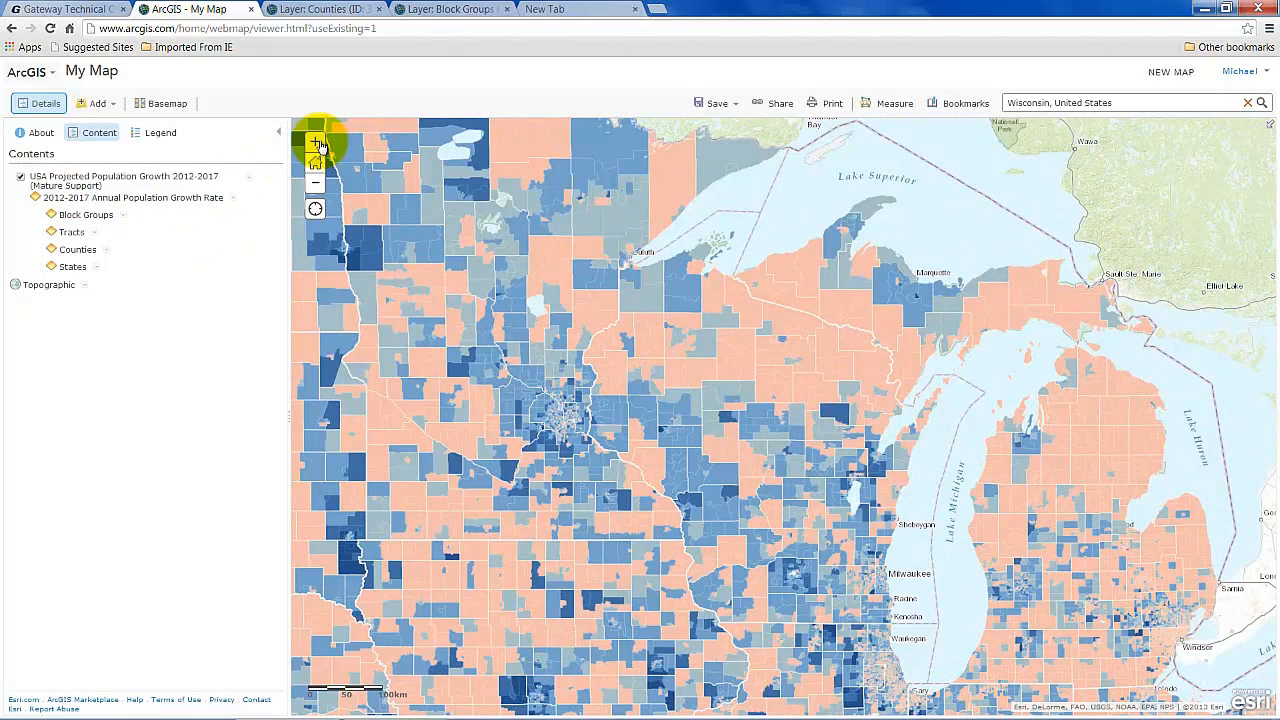
# Inspect the options menus of the Block Groups and Tracts sublayers, then dismiss them.
pyautogui.click(125, 215)
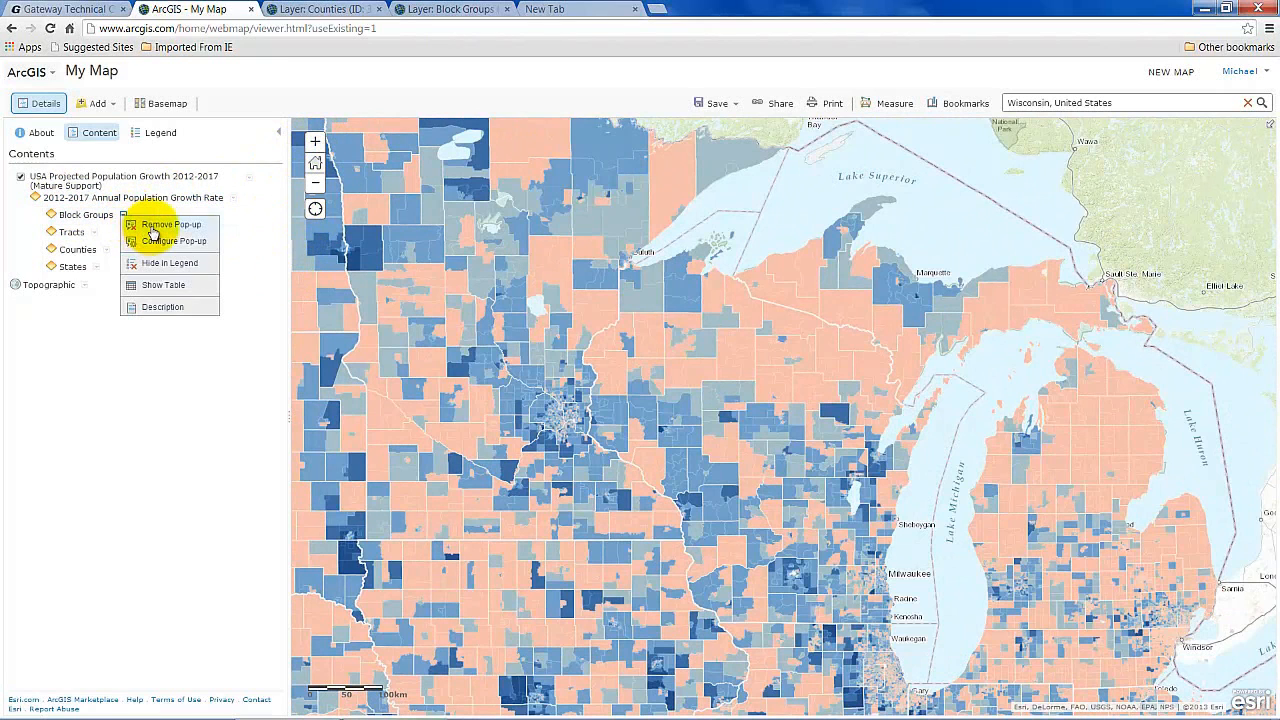
pyautogui.click(94, 232)
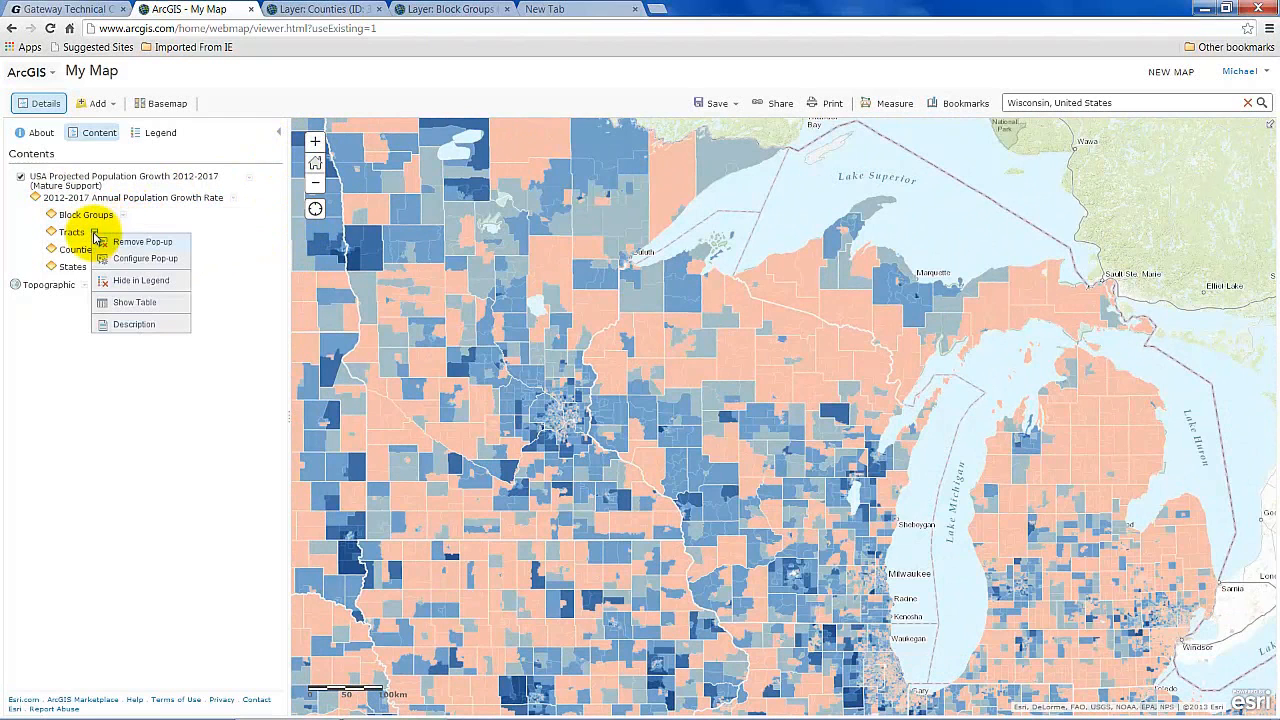
pyautogui.click(126, 244)
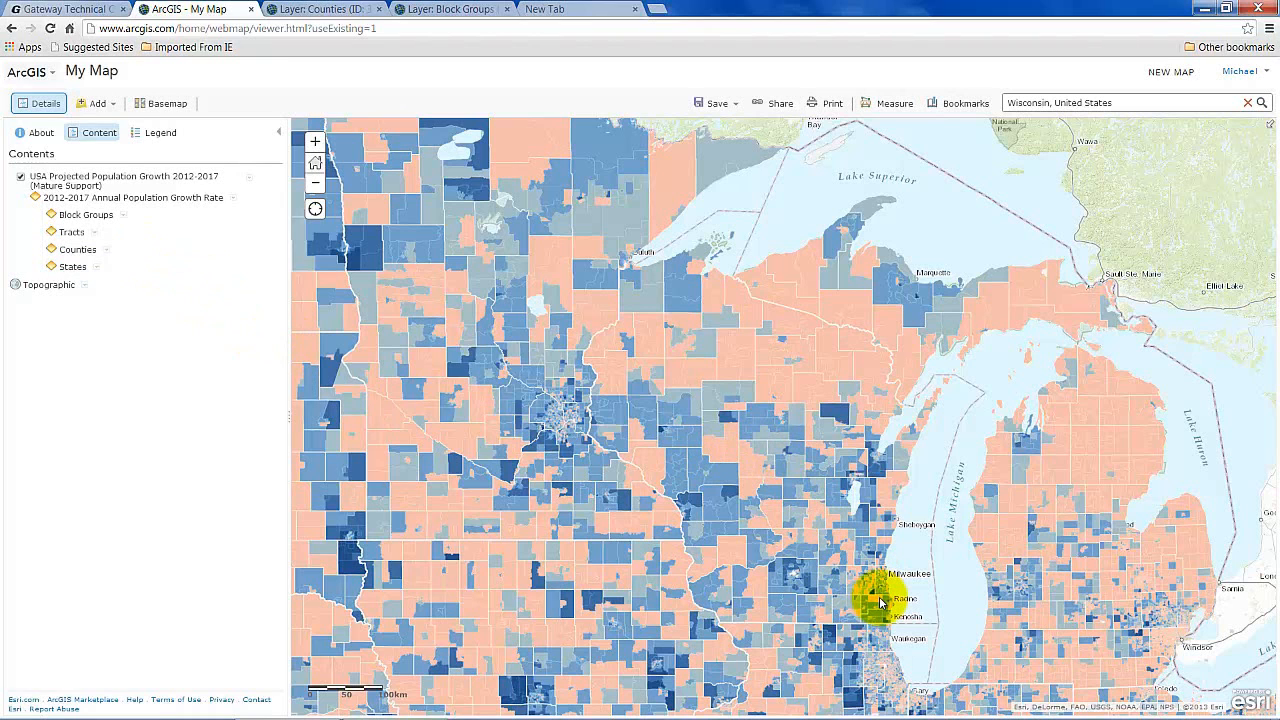
pyautogui.click(100, 234)
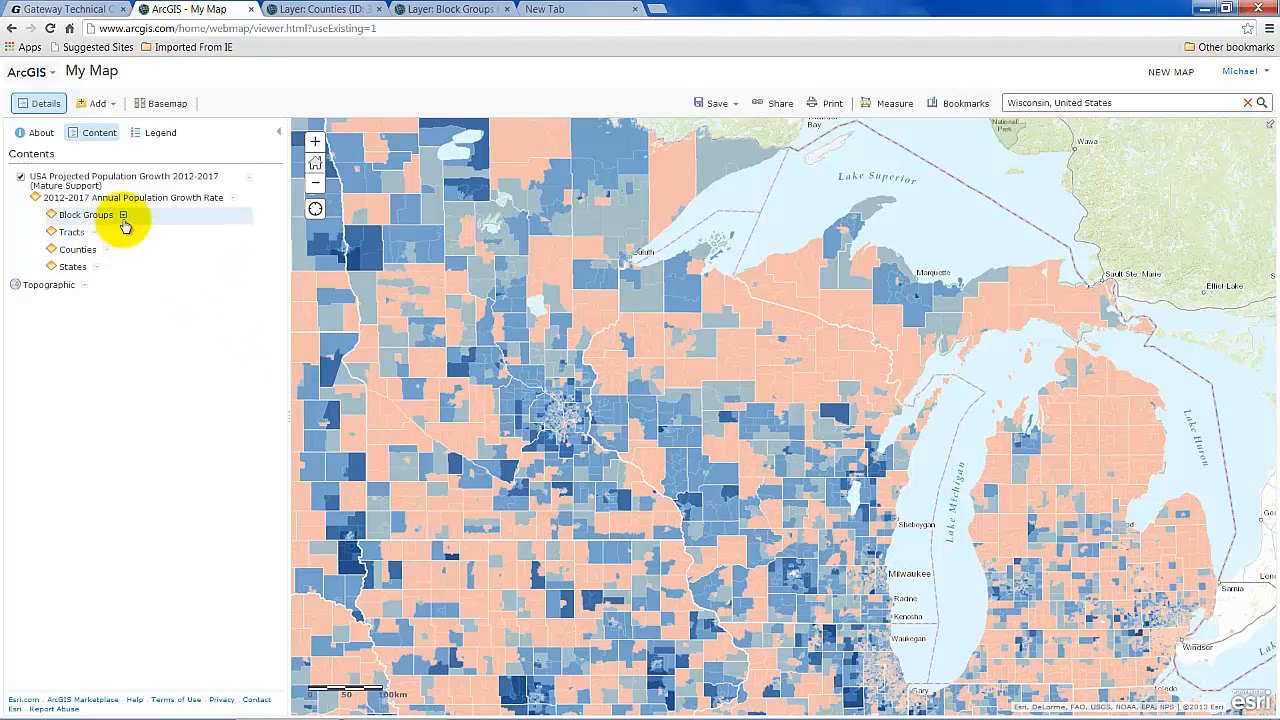
pyautogui.click(123, 216)
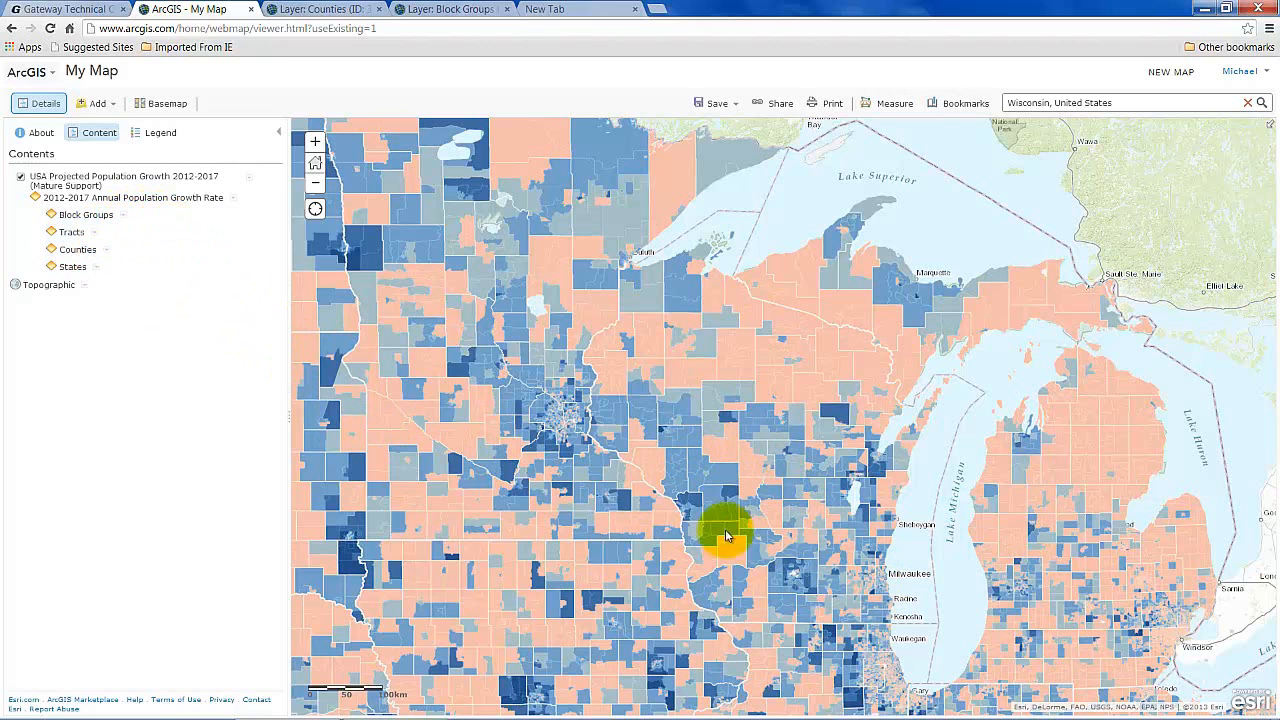
pyautogui.click(881, 603)
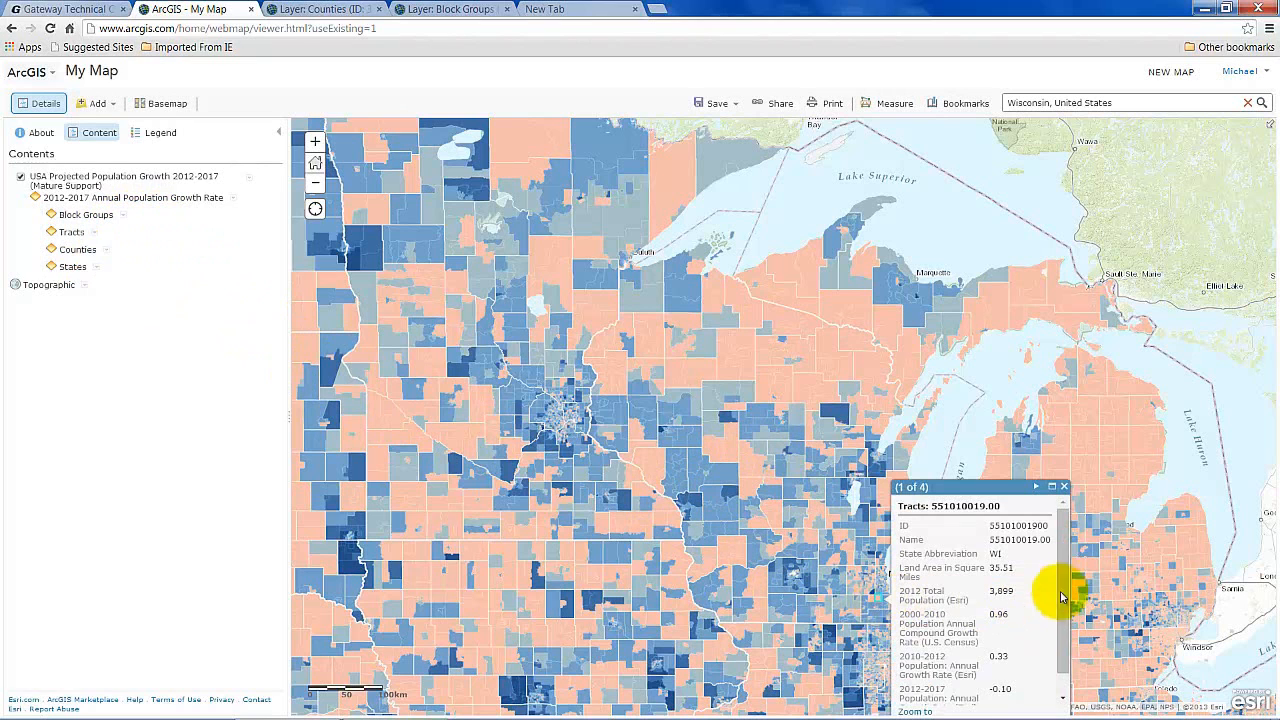
pyautogui.moveTo(1060, 582); pyautogui.dragTo(1061, 537)
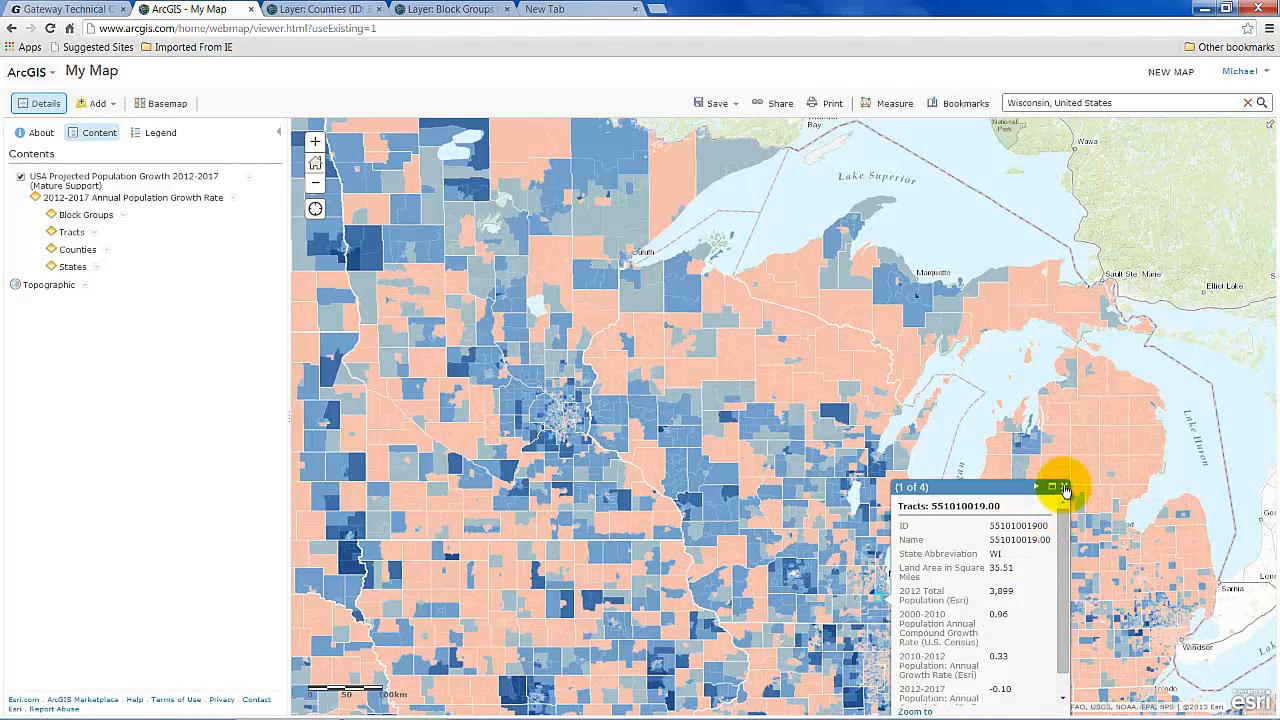
pyautogui.click(1064, 488)
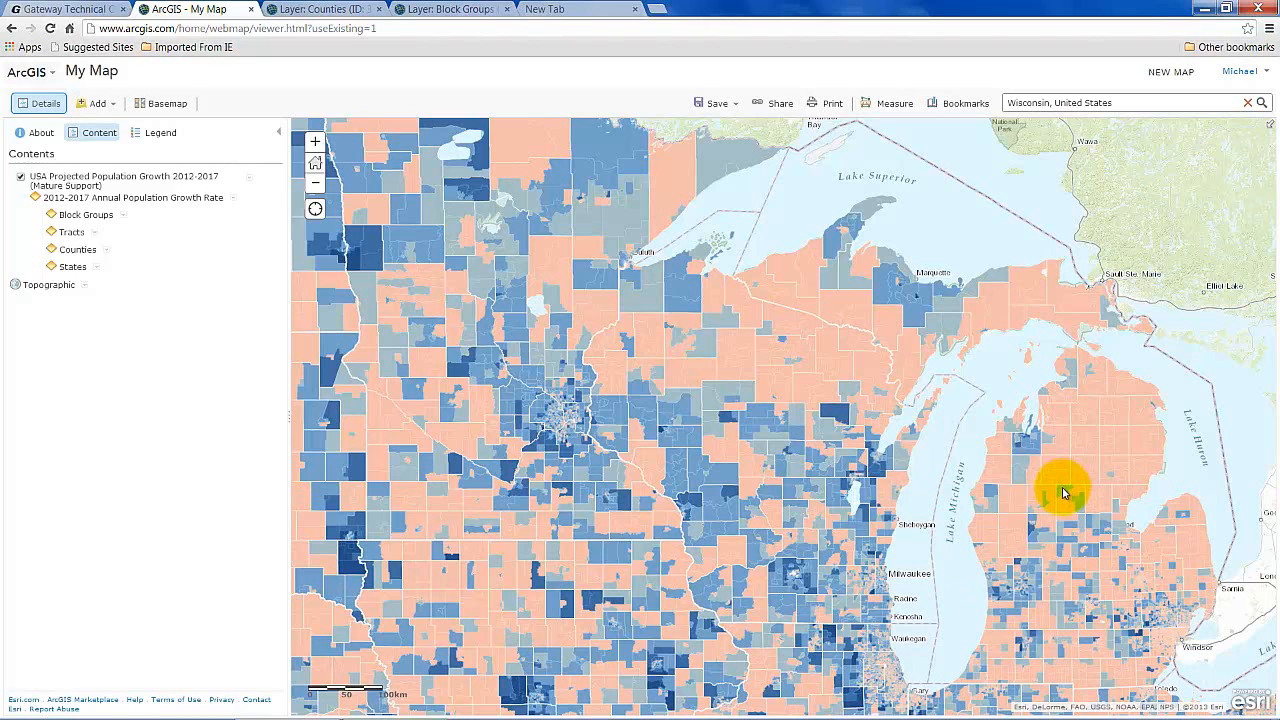
# Open the printable page of the population growth map, then return to the map viewer.
pyautogui.click(830, 104)
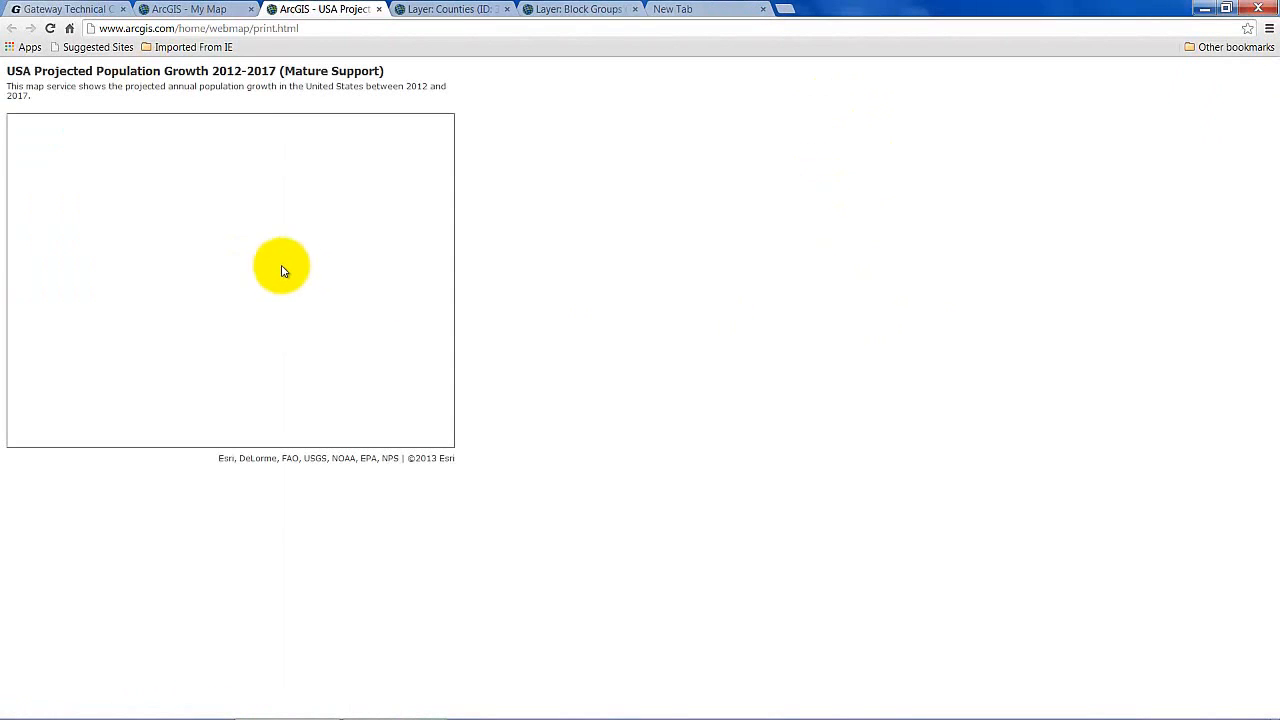
pyautogui.click(194, 12)
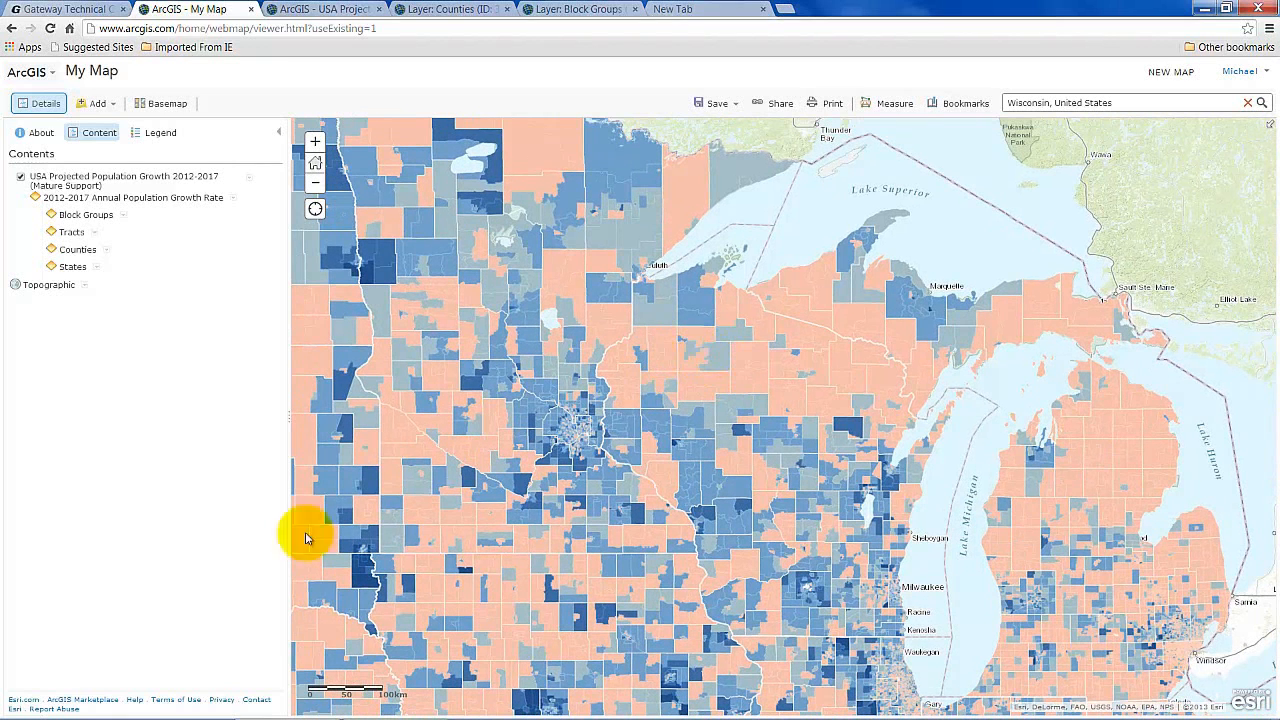
# Launch Microsoft Word 2010 from the Start menu to get a blank Document1.
pyautogui.click(20, 708)
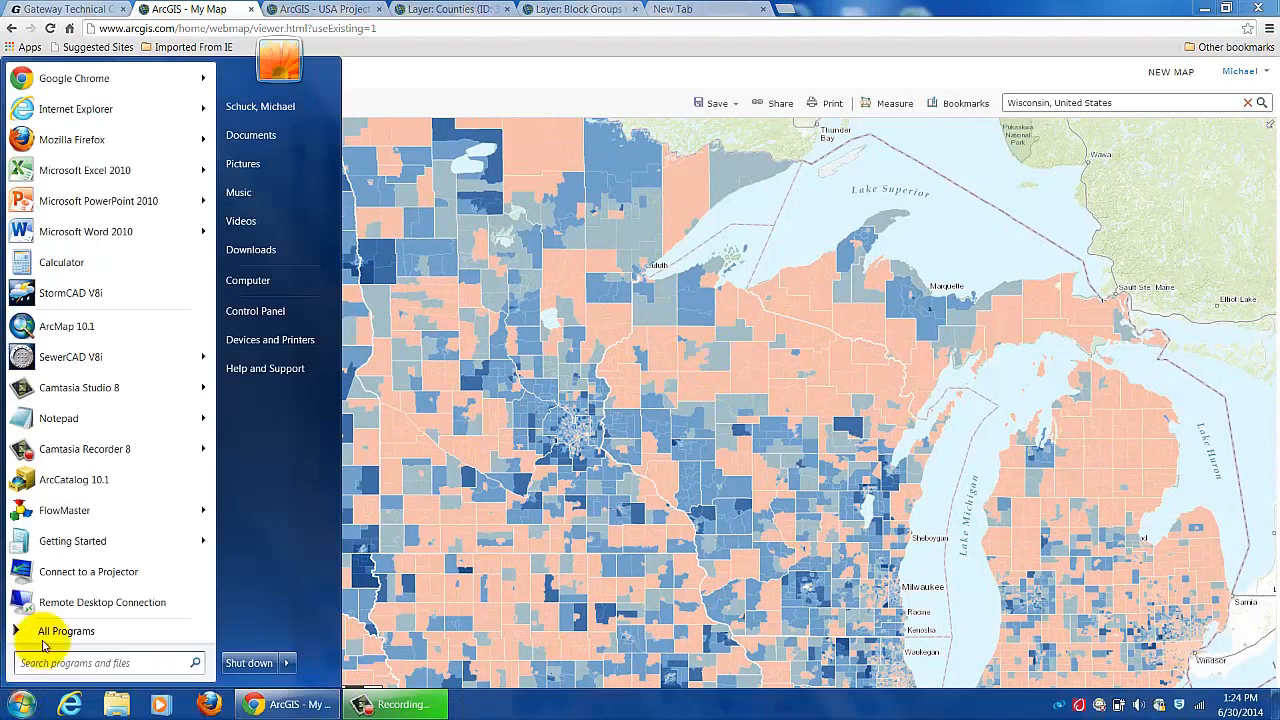
pyautogui.moveTo(96, 510)
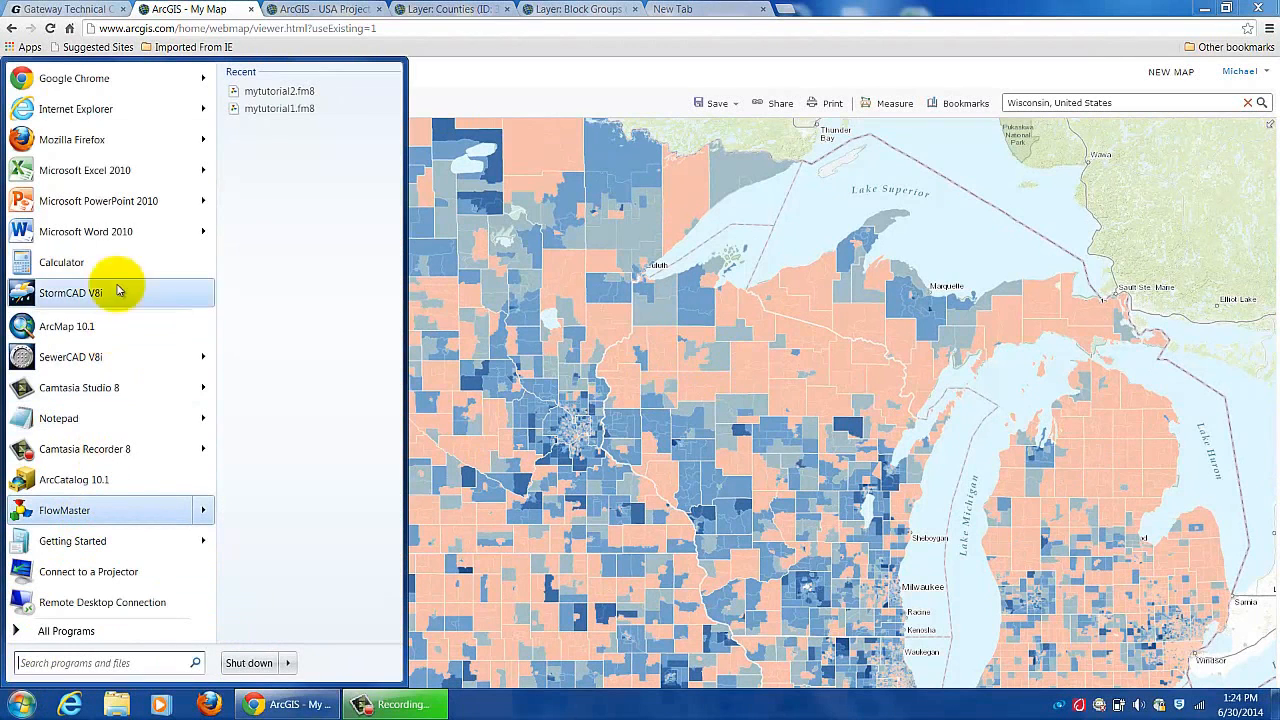
pyautogui.click(111, 234)
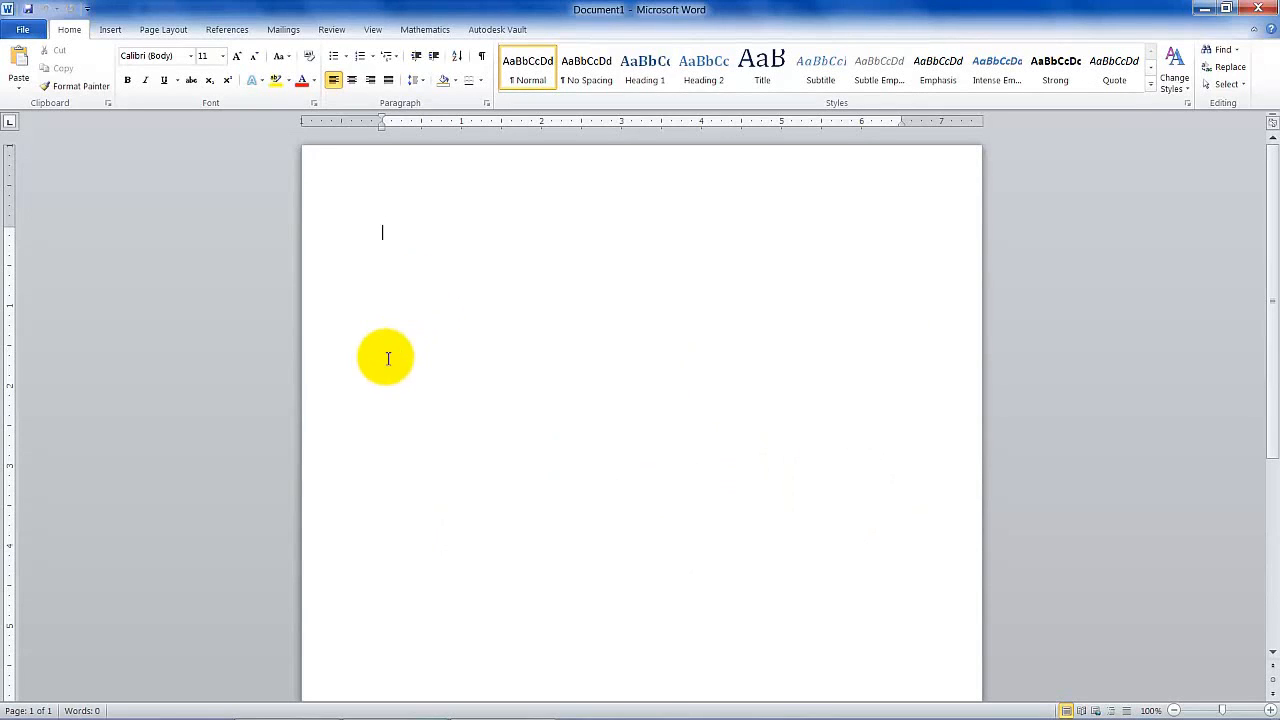
# Delete the accidentally pasted population growth heading from the Word page, then return to Chrome.
pyautogui.rightClick(432, 272)
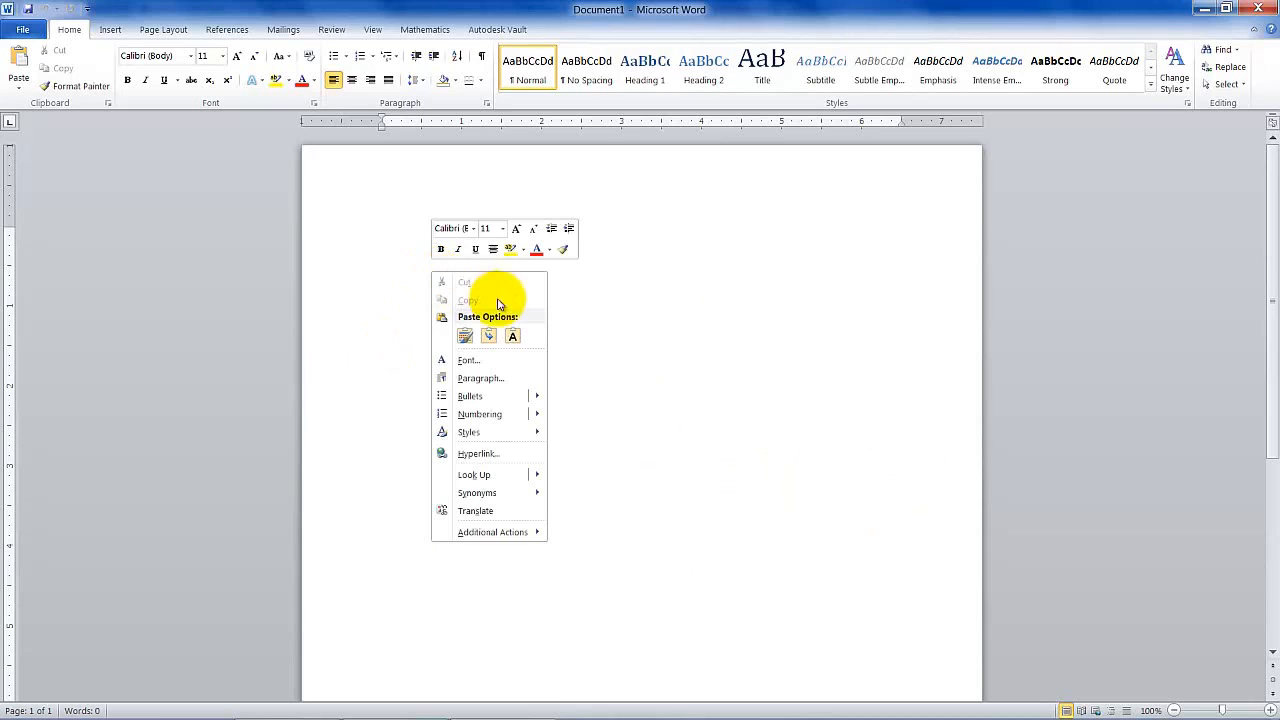
pyautogui.click(463, 337)
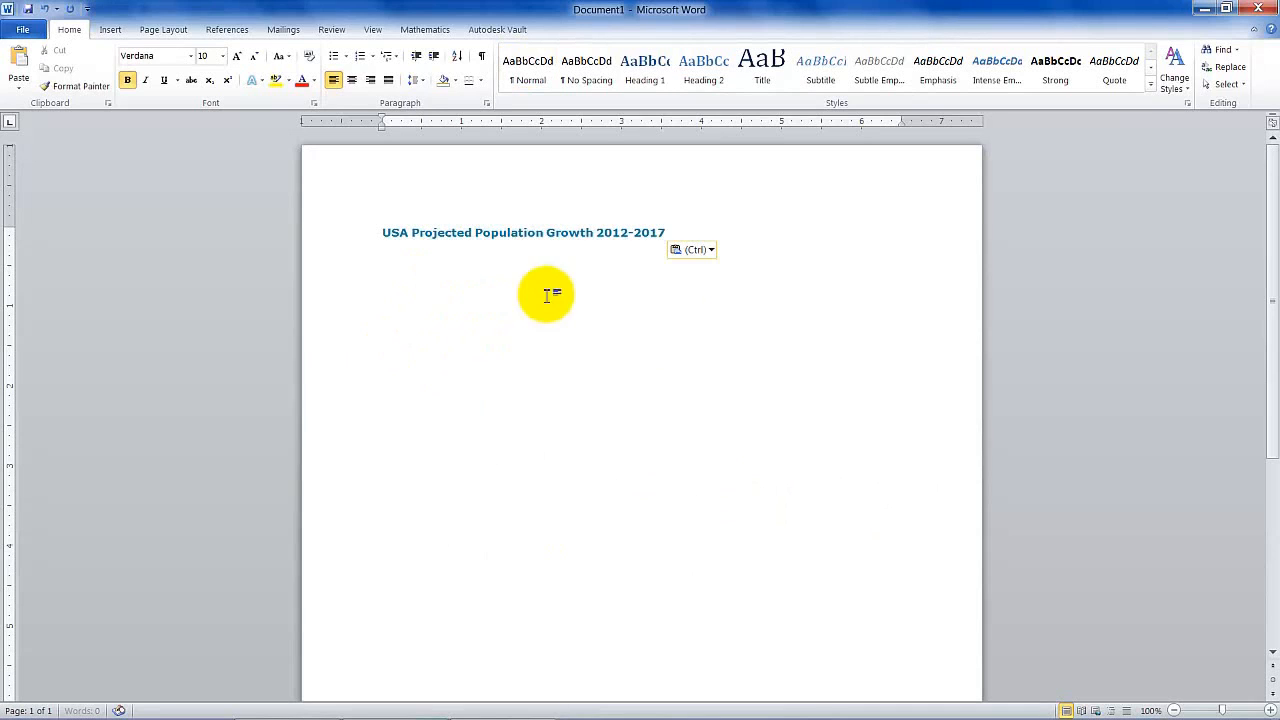
pyautogui.moveTo(672, 232); pyautogui.dragTo(408, 240)
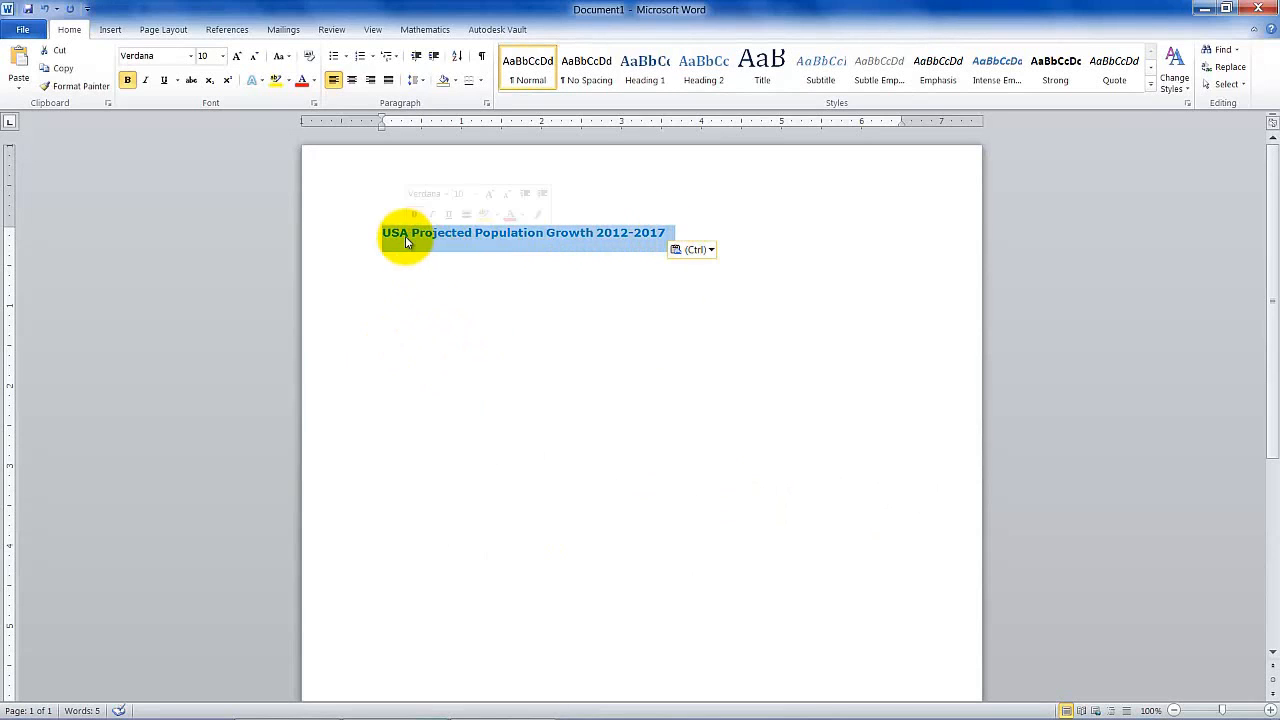
pyautogui.press('Delete')
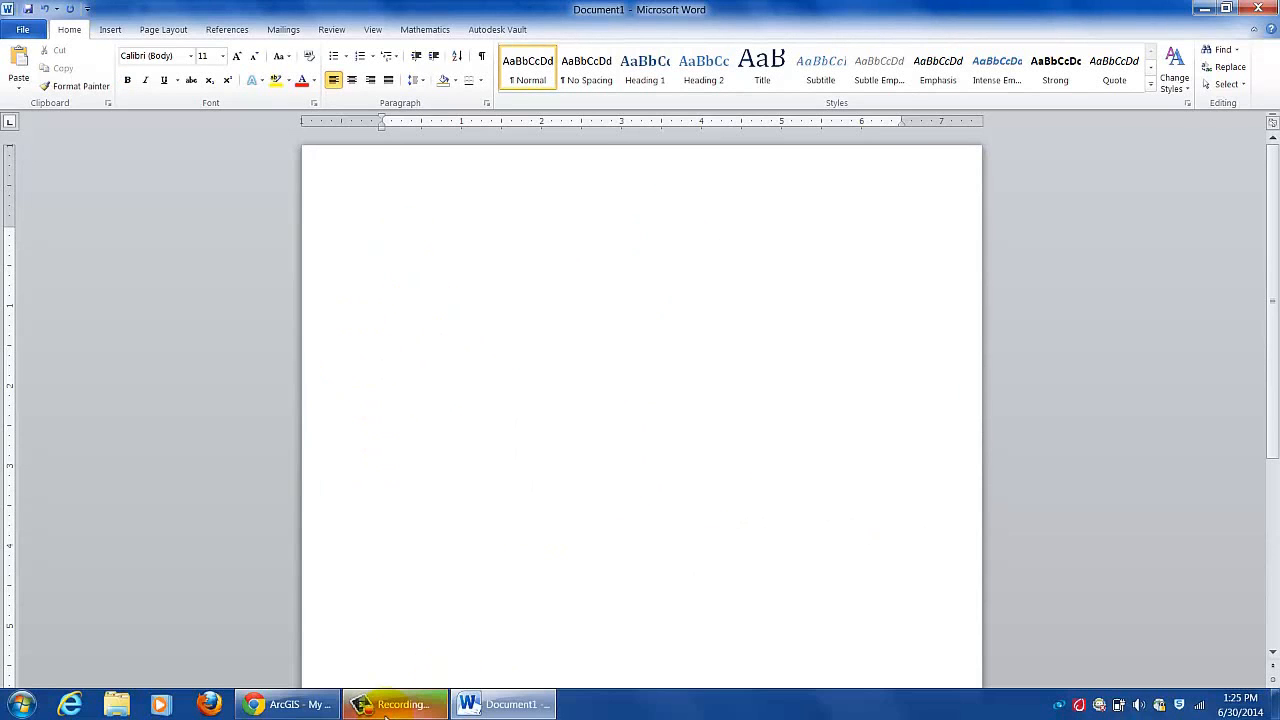
pyautogui.click(311, 708)
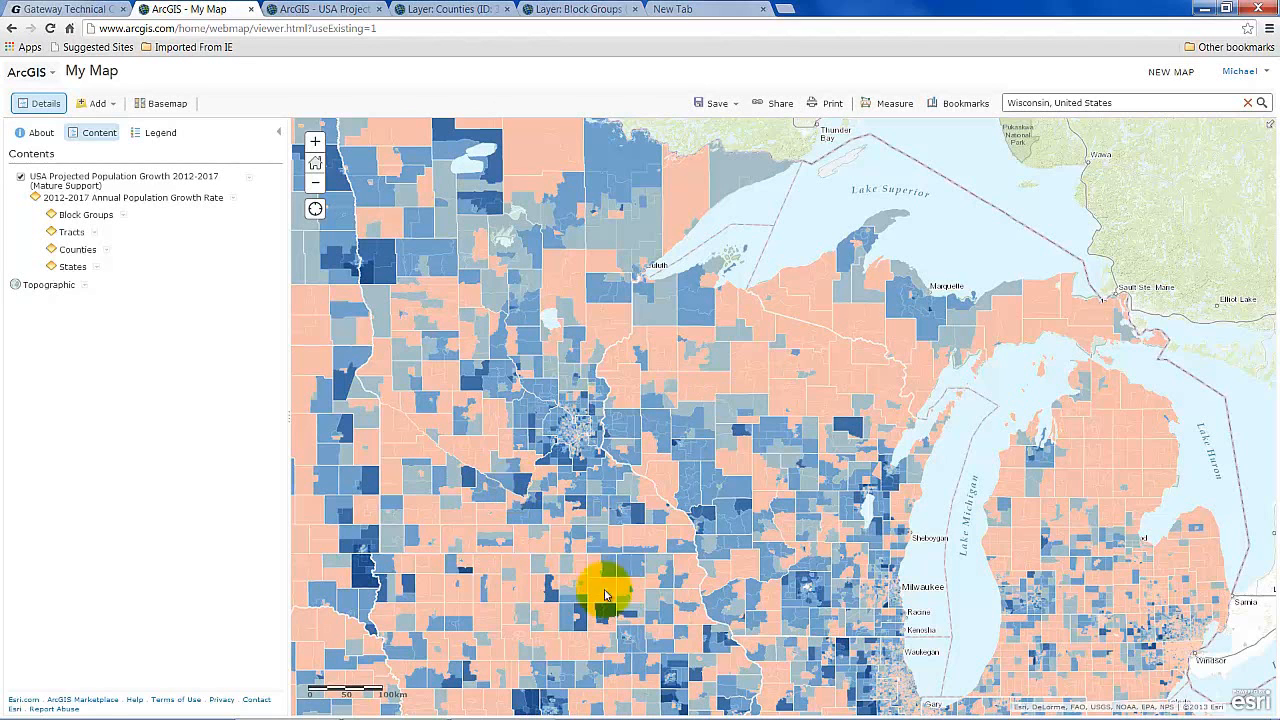
# Paste the ArcGIS My Map screenshot at the top of Document1 in Word.
pyautogui.click(530, 708)
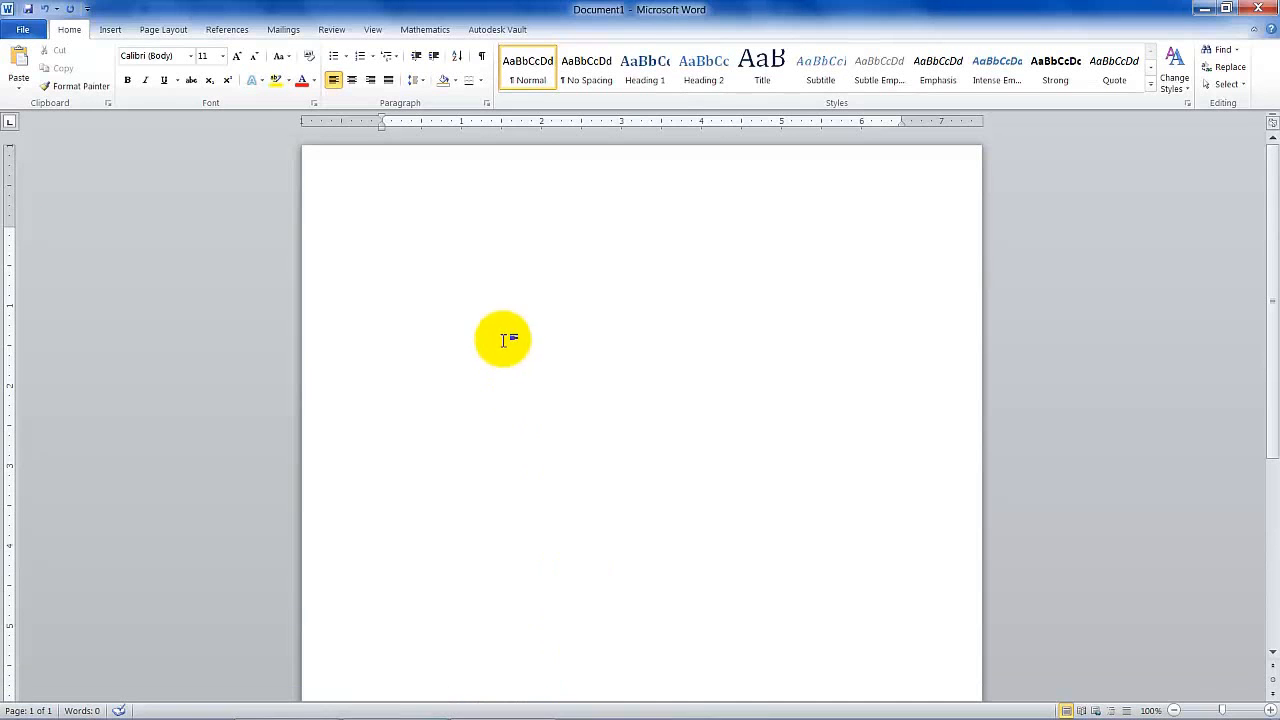
pyautogui.rightClick(383, 250)
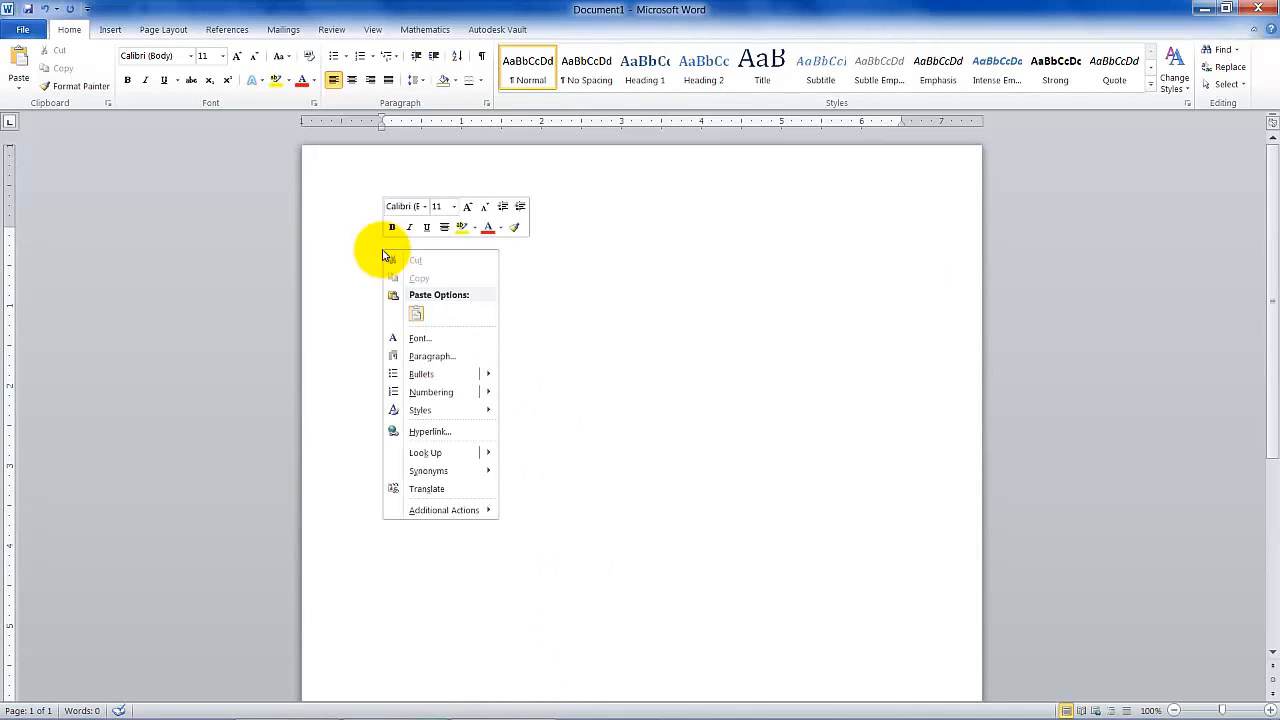
pyautogui.click(413, 313)
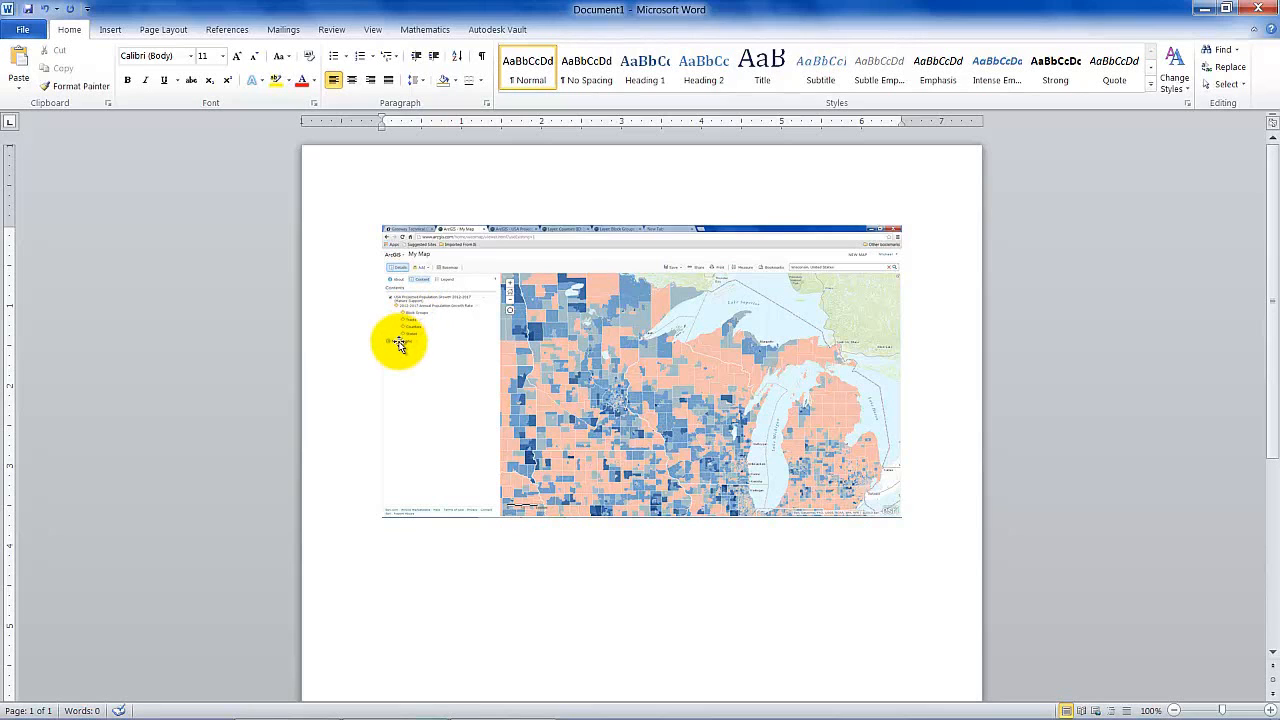
# Back in the map, remove the USA Projected Population Growth layer, leaving only Topographic.
pyautogui.moveTo(492, 712)
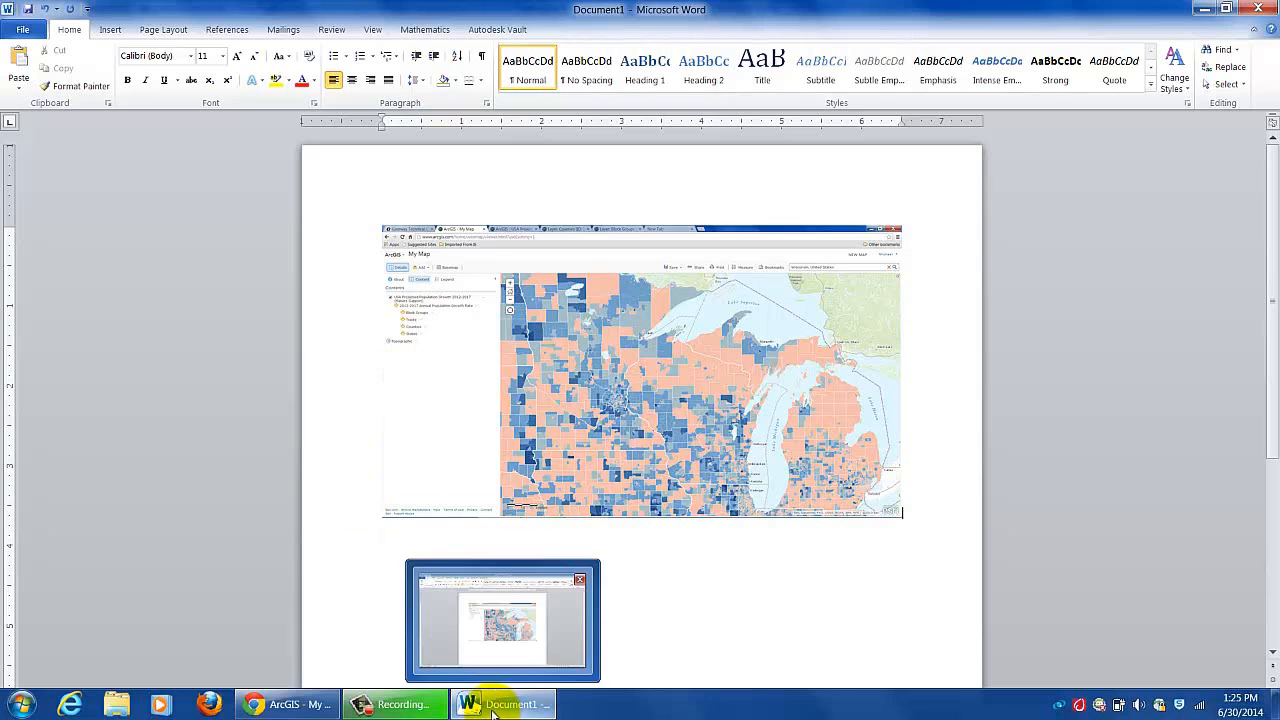
pyautogui.click(285, 704)
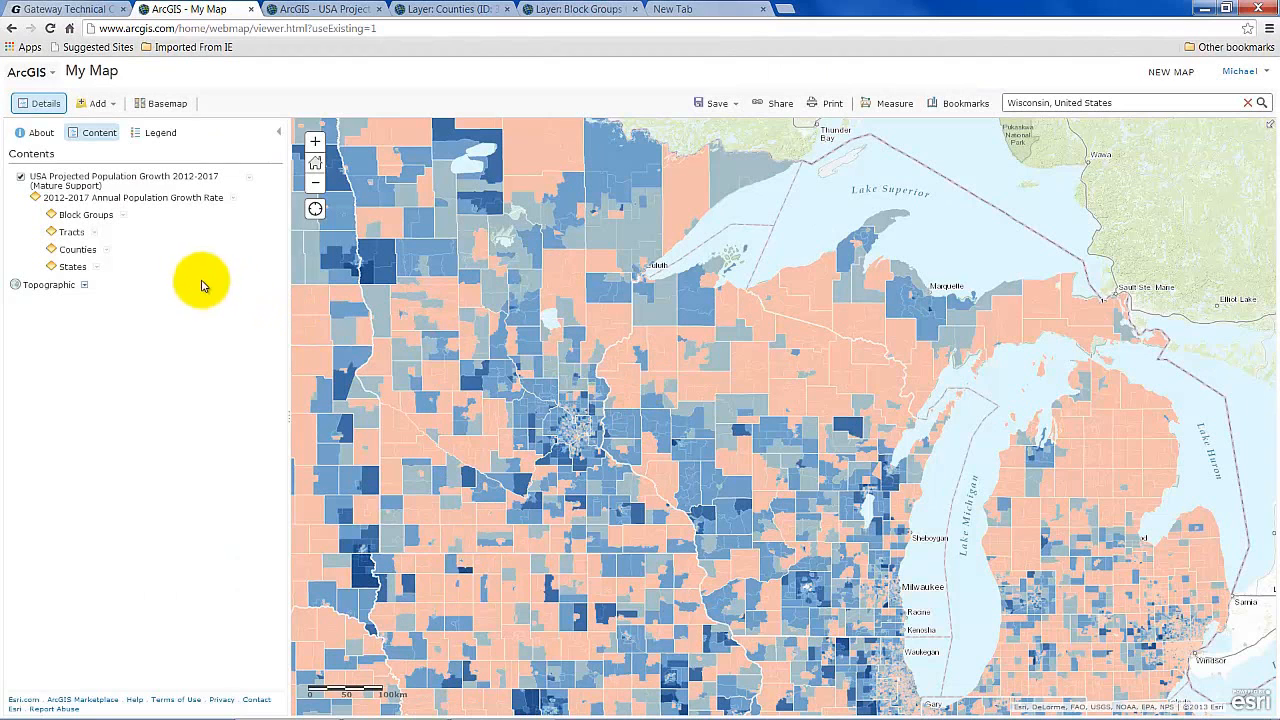
pyautogui.click(249, 179)
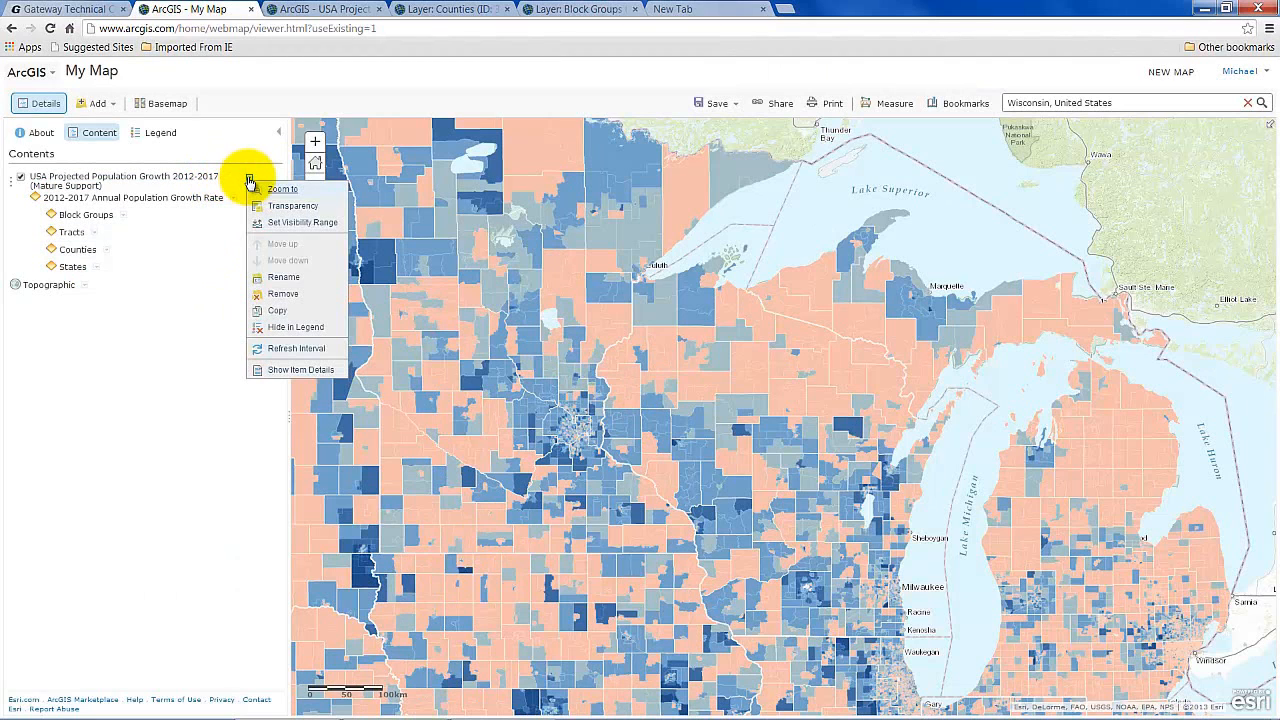
pyautogui.click(278, 294)
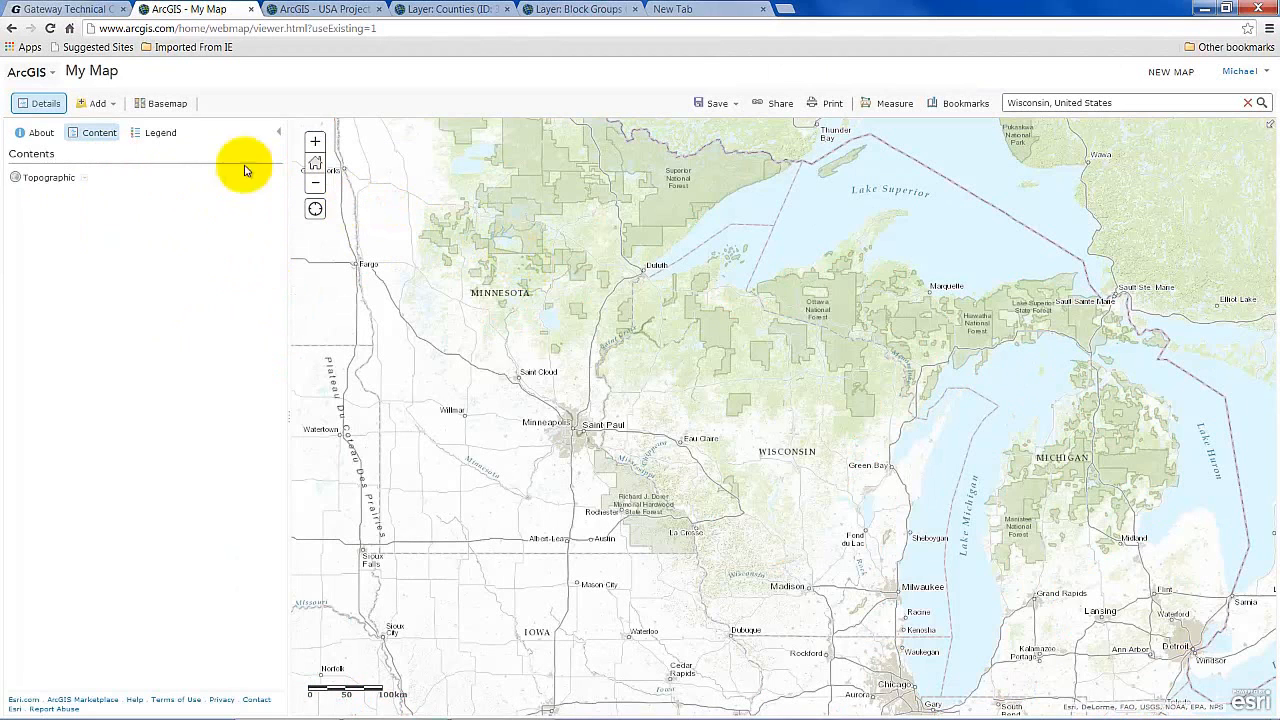
pyautogui.click(97, 103)
# Search layers for 'income' and add USA Median Household Income (Mature Support) to the map.
pyautogui.click(105, 125)
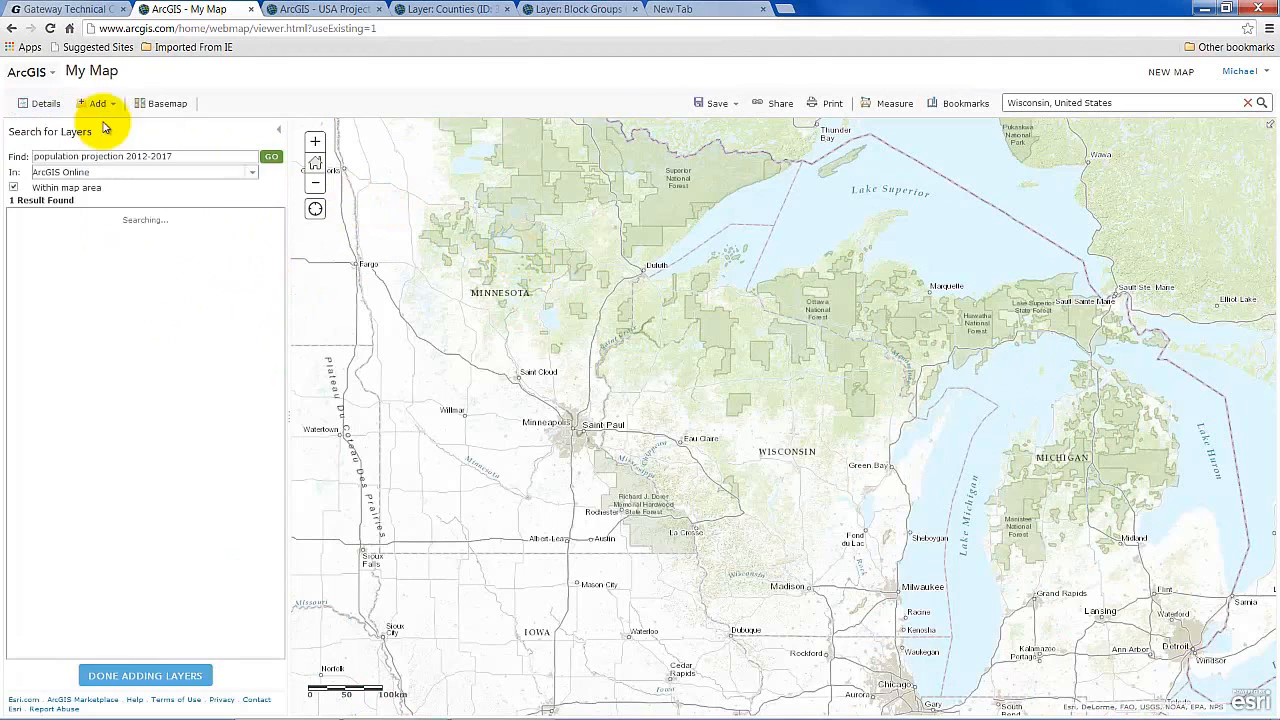
pyautogui.moveTo(214, 157); pyautogui.dragTo(28, 156)
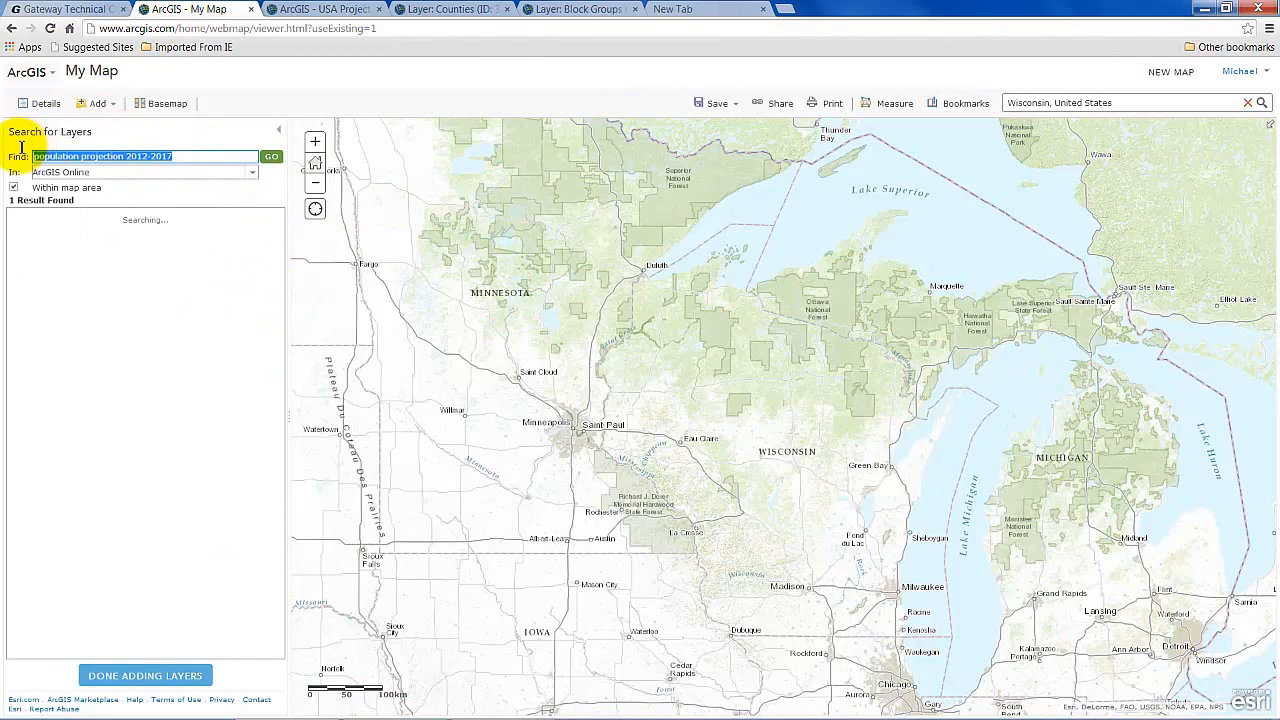
pyautogui.press('BackSpace')
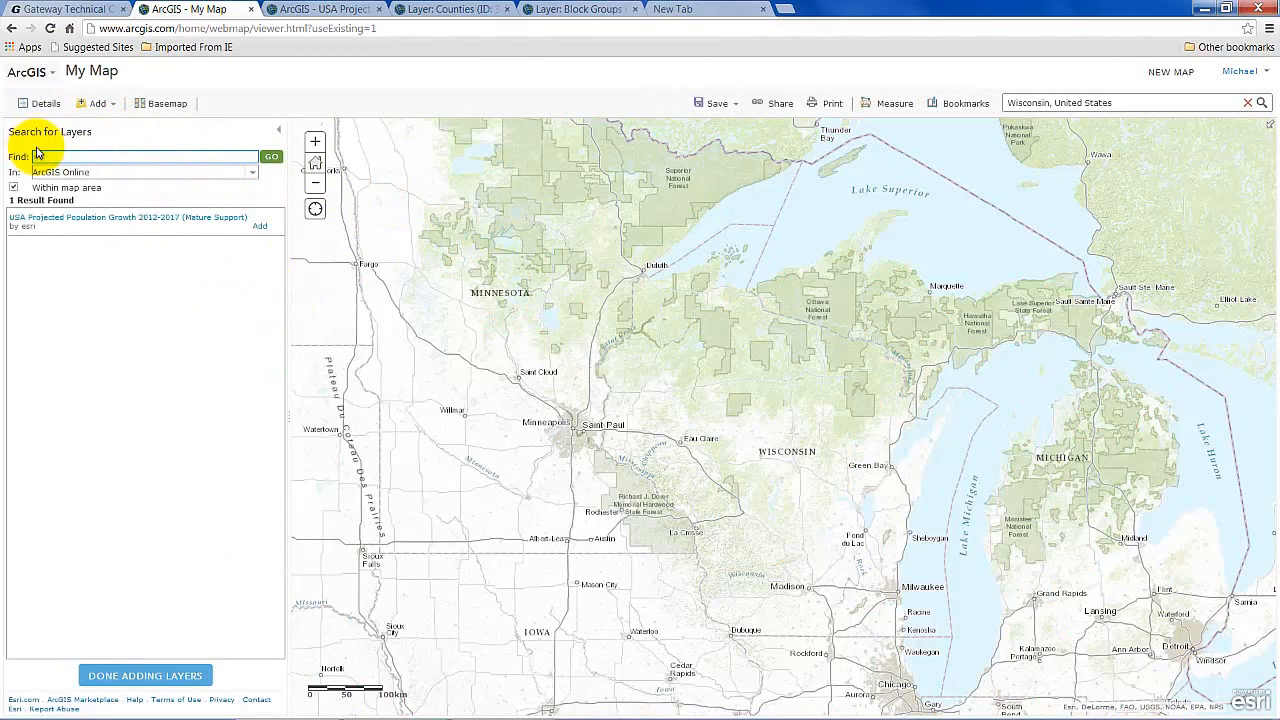
pyautogui.write('income')
pyautogui.press('Return')
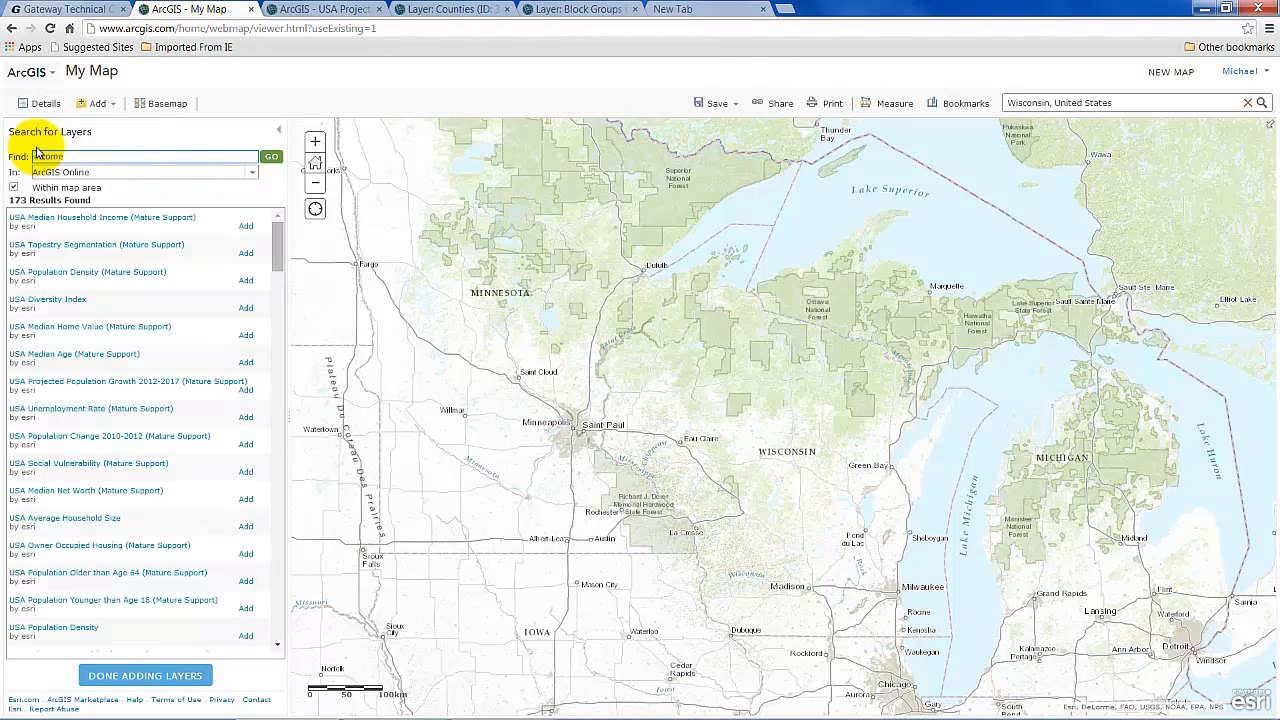
pyautogui.click(62, 226)
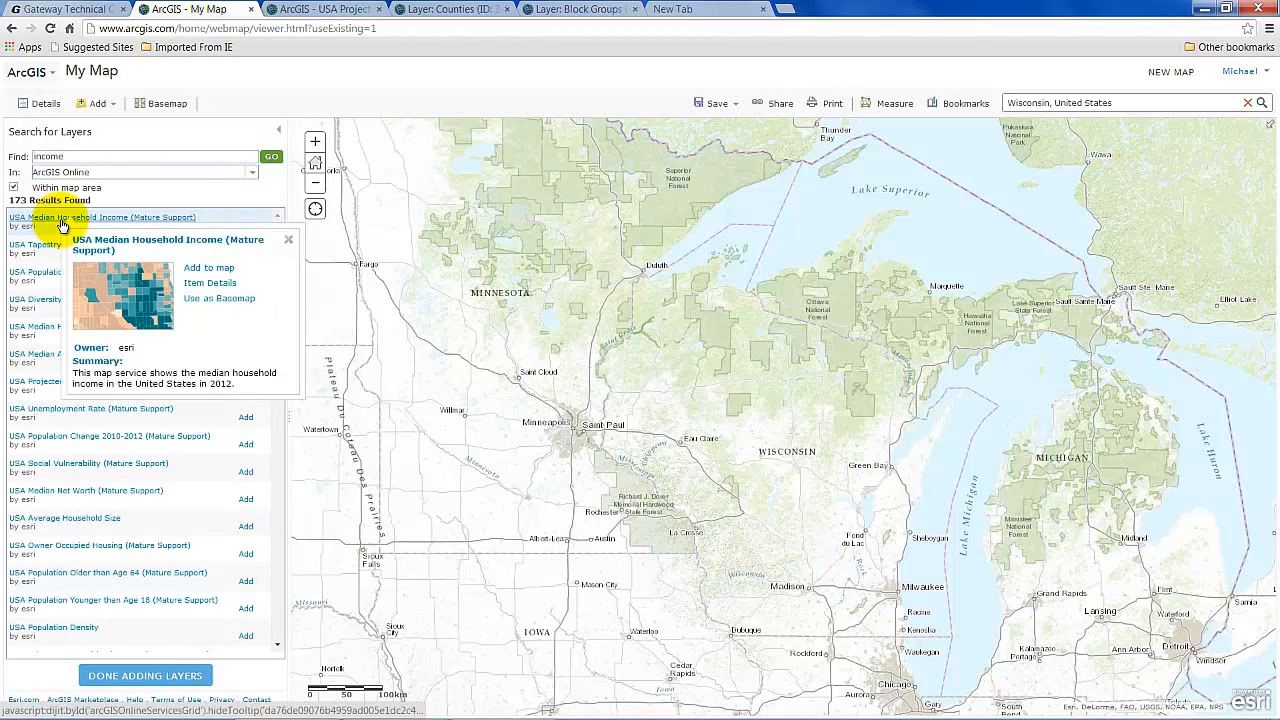
pyautogui.click(207, 270)
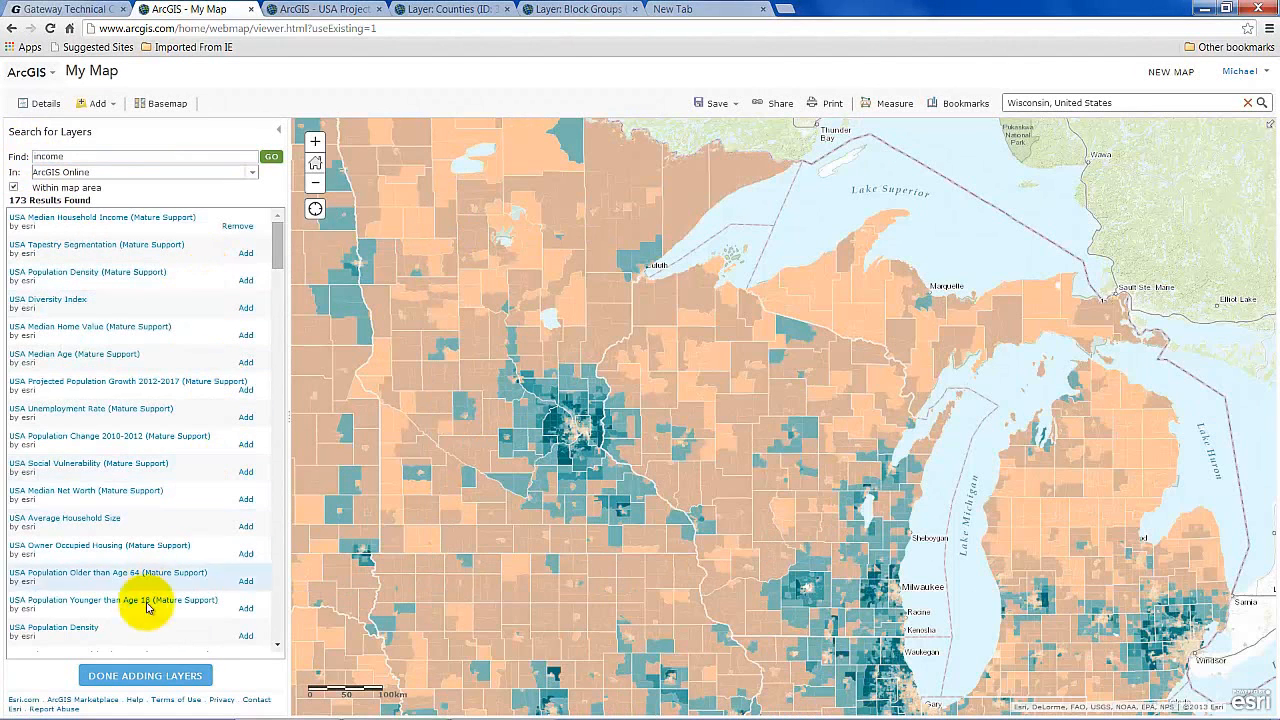
pyautogui.click(145, 676)
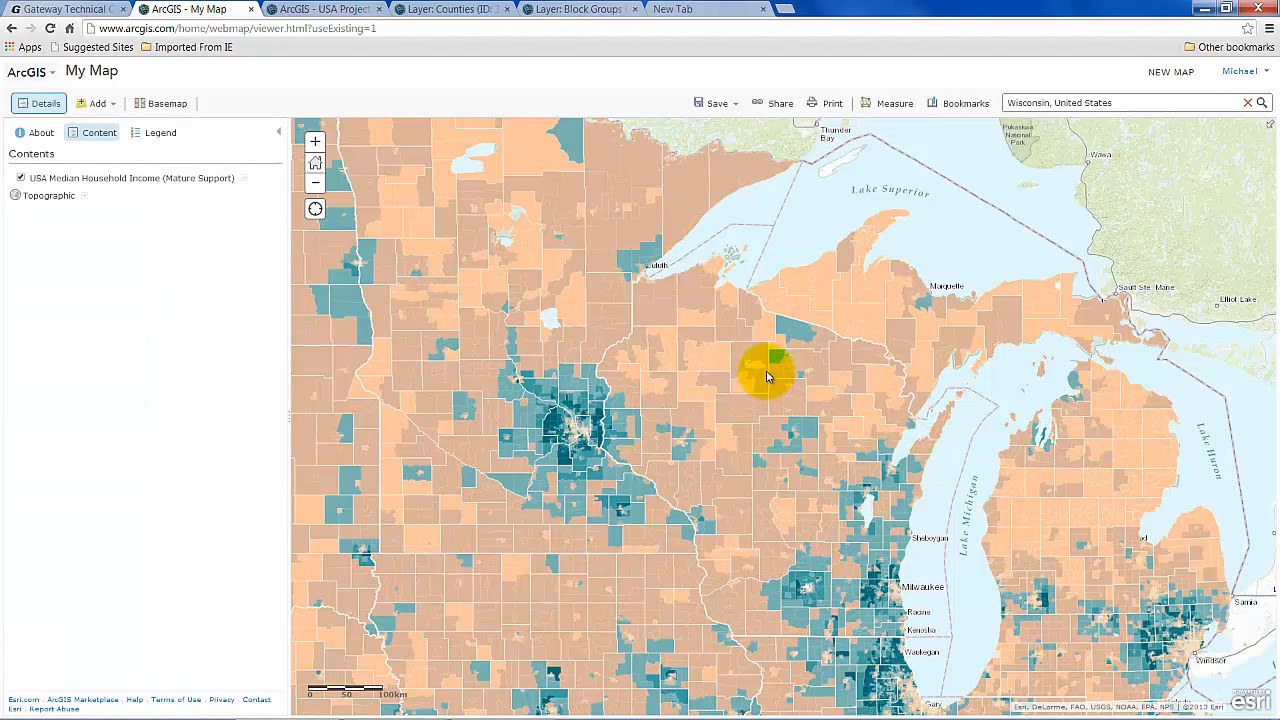
# Zoom out one level and view Milwaukee County's median household income popup, then close it.
pyautogui.click(313, 186)
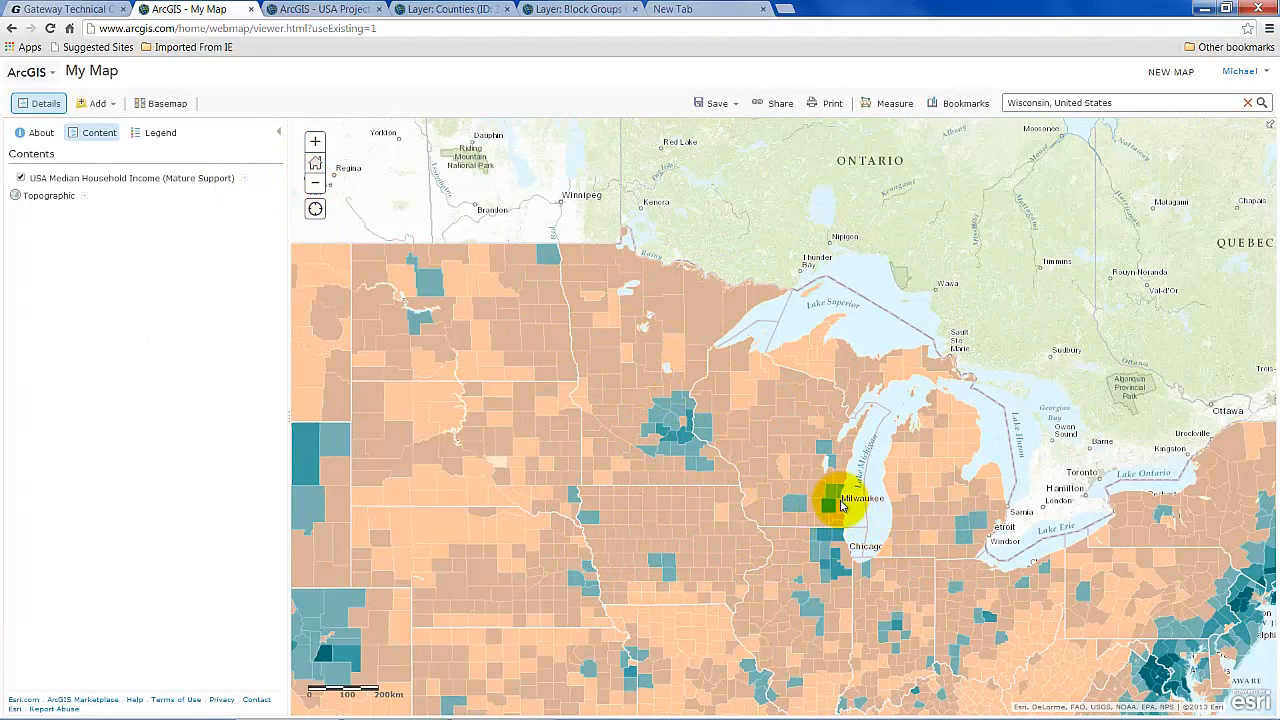
pyautogui.click(840, 510)
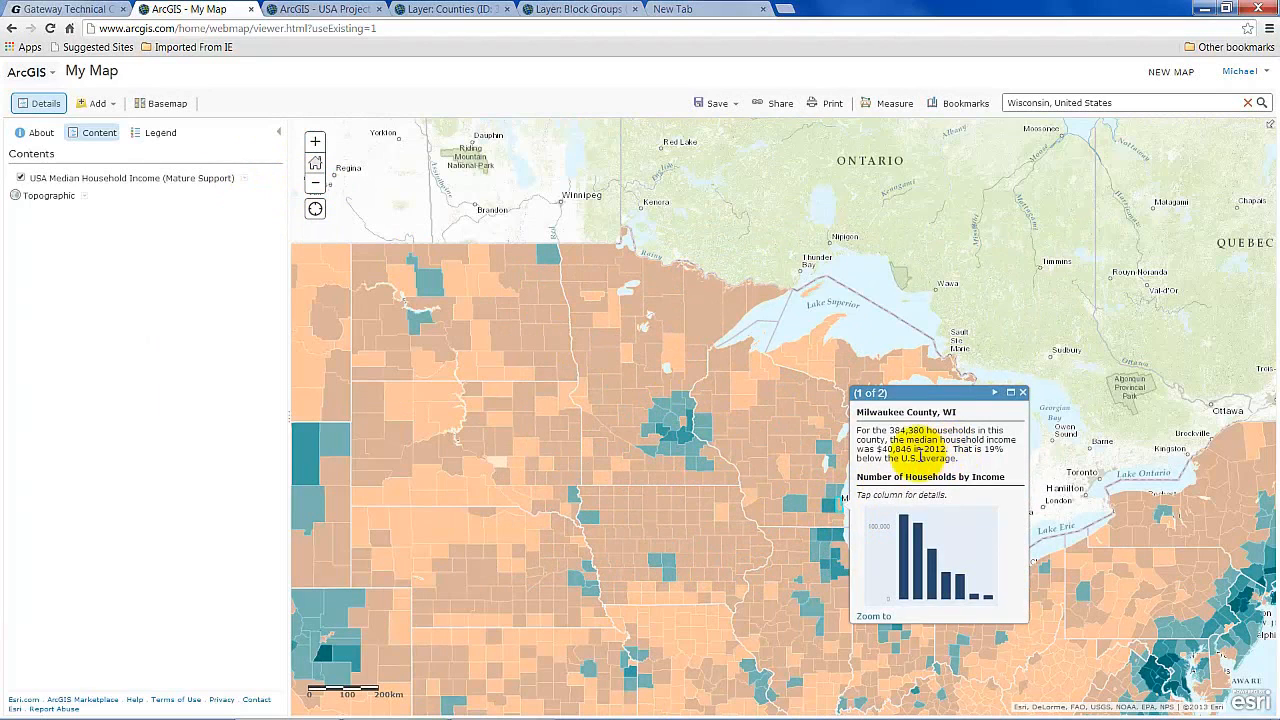
pyautogui.click(1022, 392)
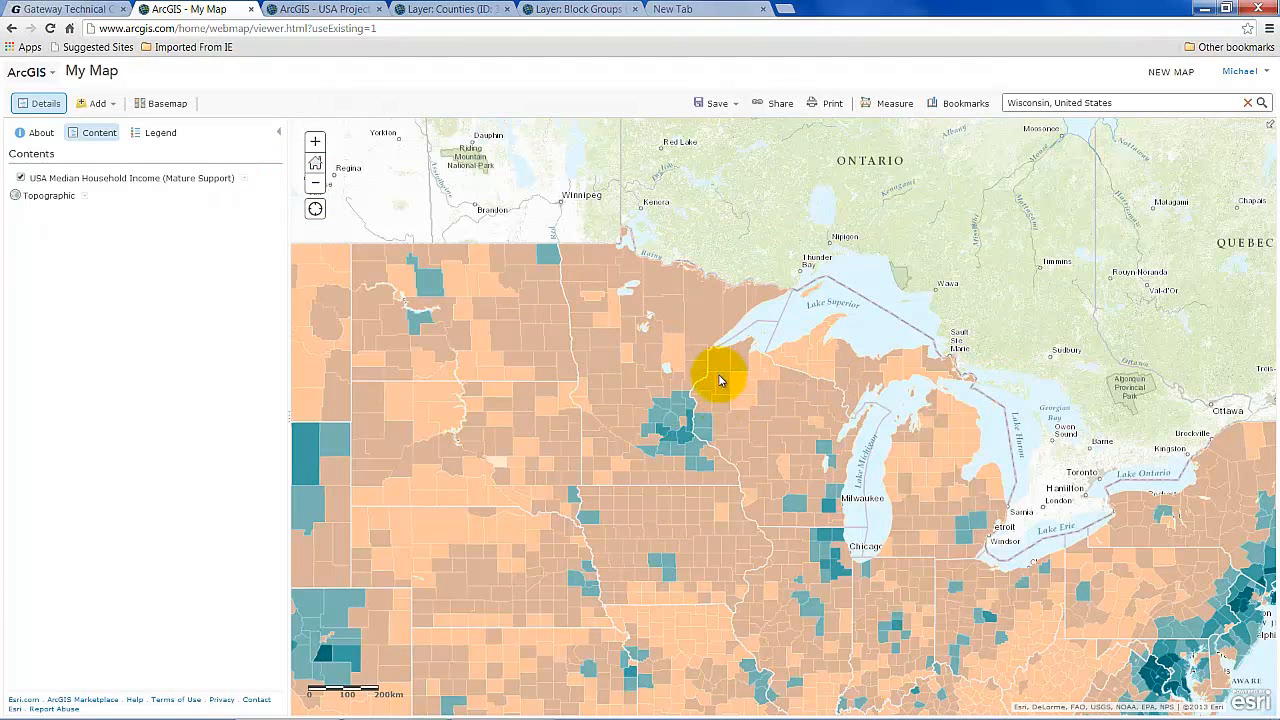
# Zoom in four levels onto central Wisconsin's tract-level median household income.
pyautogui.click(316, 145)
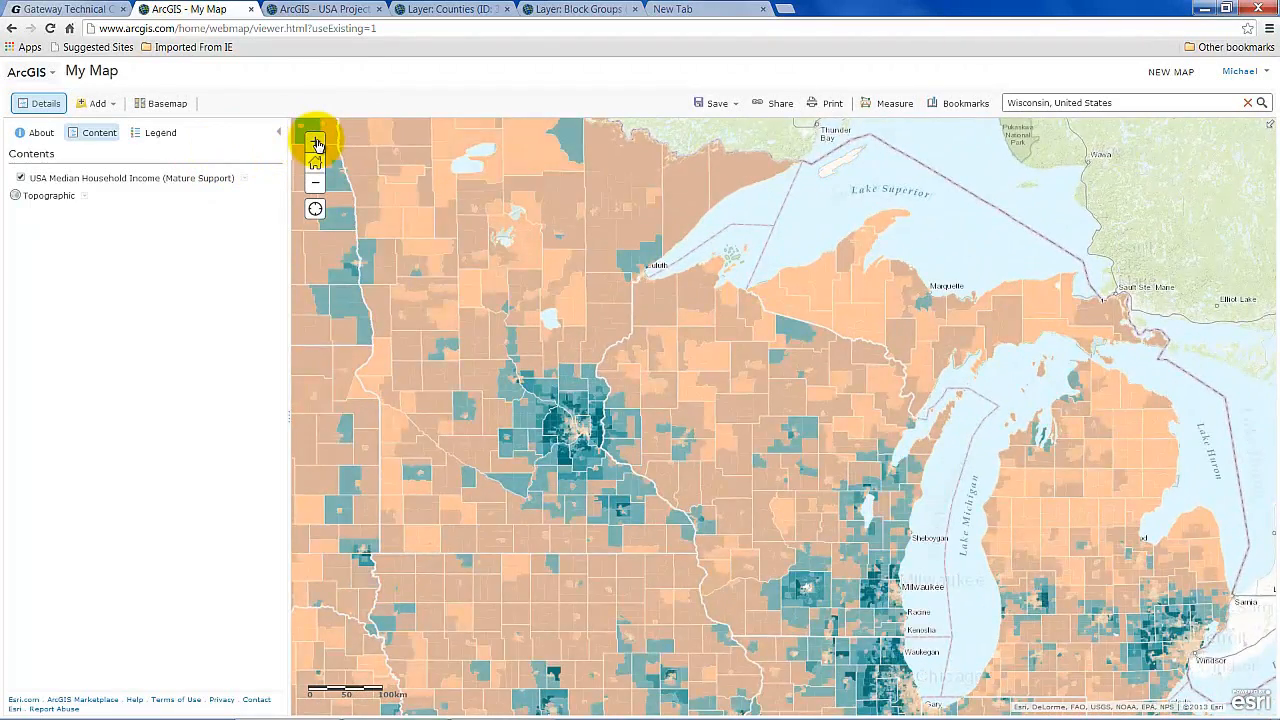
pyautogui.click(316, 145)
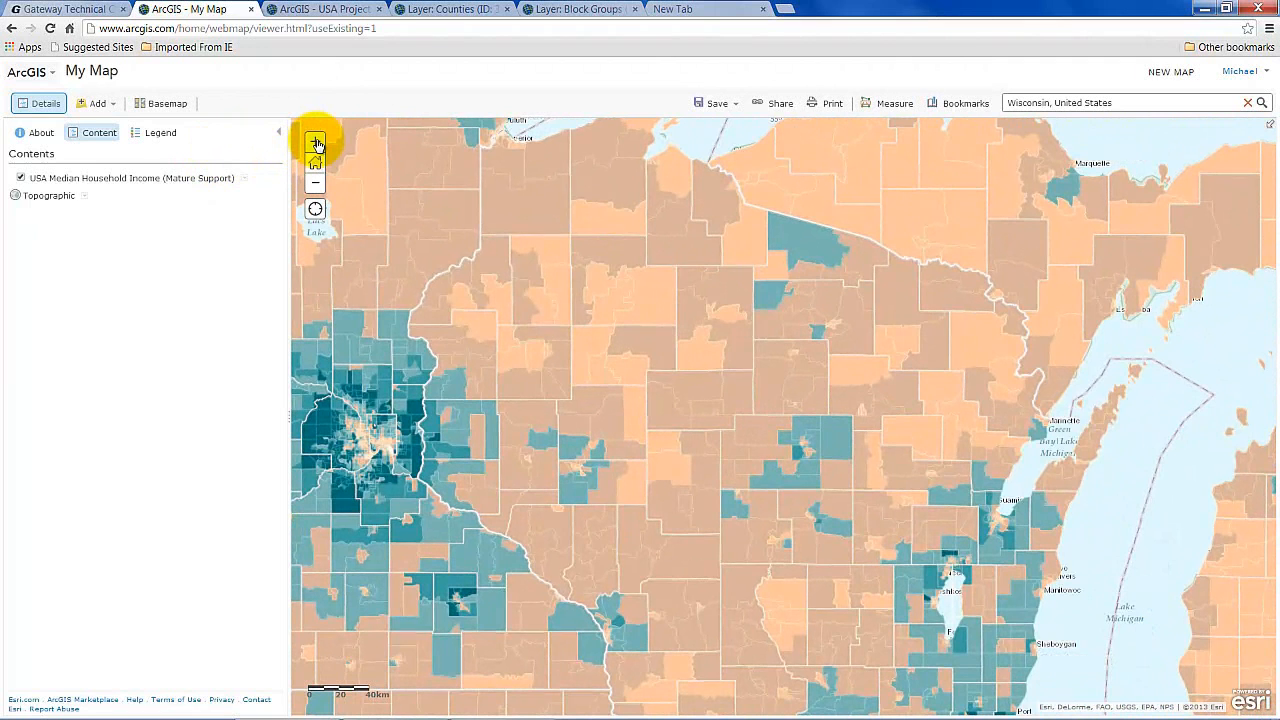
pyautogui.click(316, 145)
pyautogui.click(316, 145)
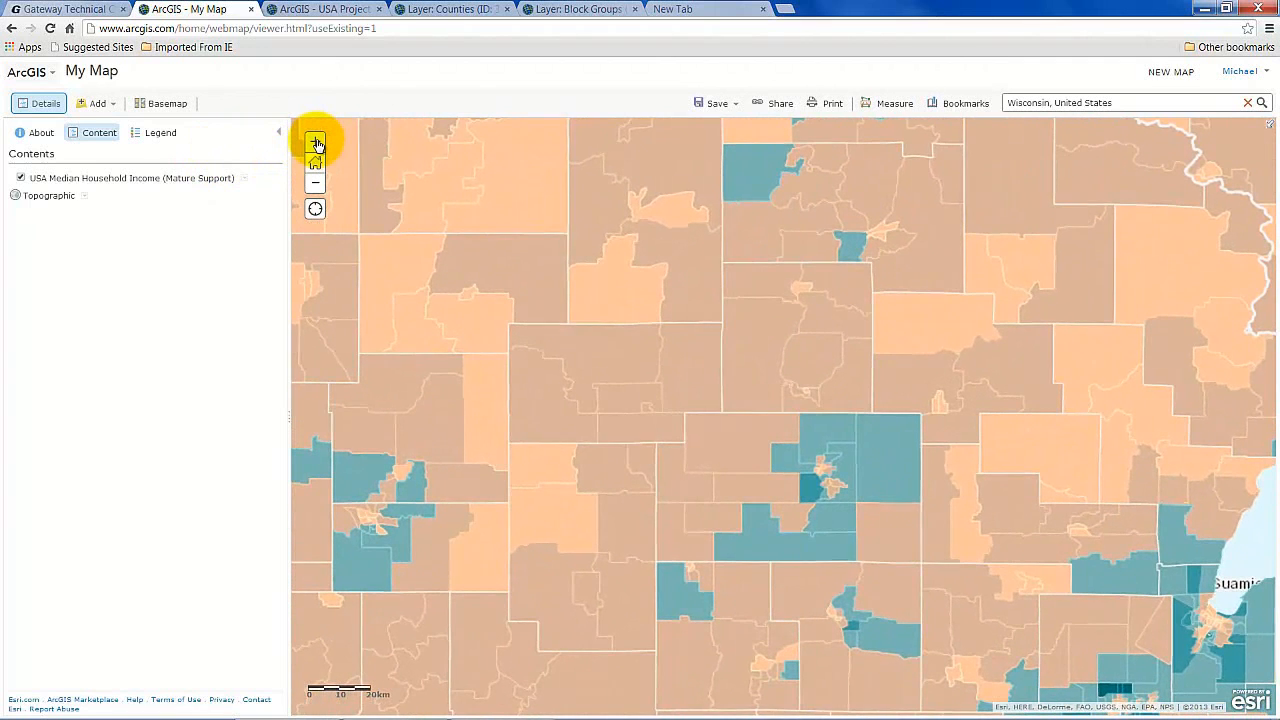